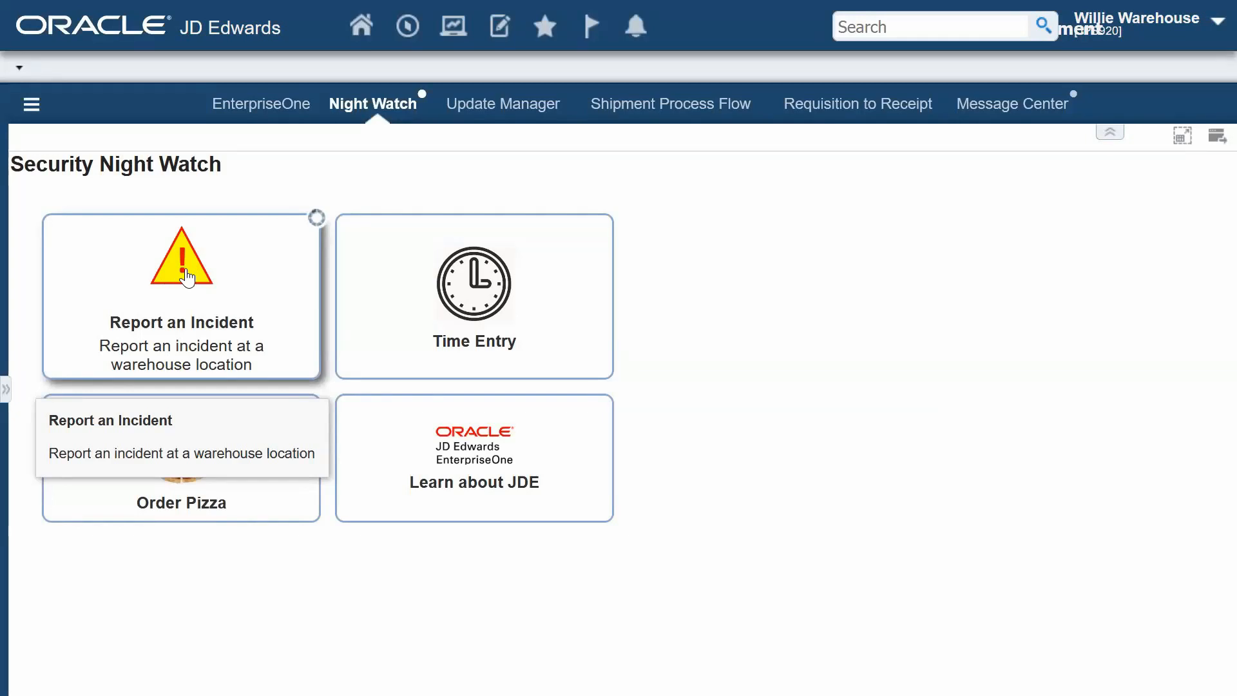
- Report a warehouse incident using the default inputs: water leak from air conditioning unit, 9/27/2023, business unit M30, location 1 .A
{"action": "left_click", "coordinate": [186, 277]}
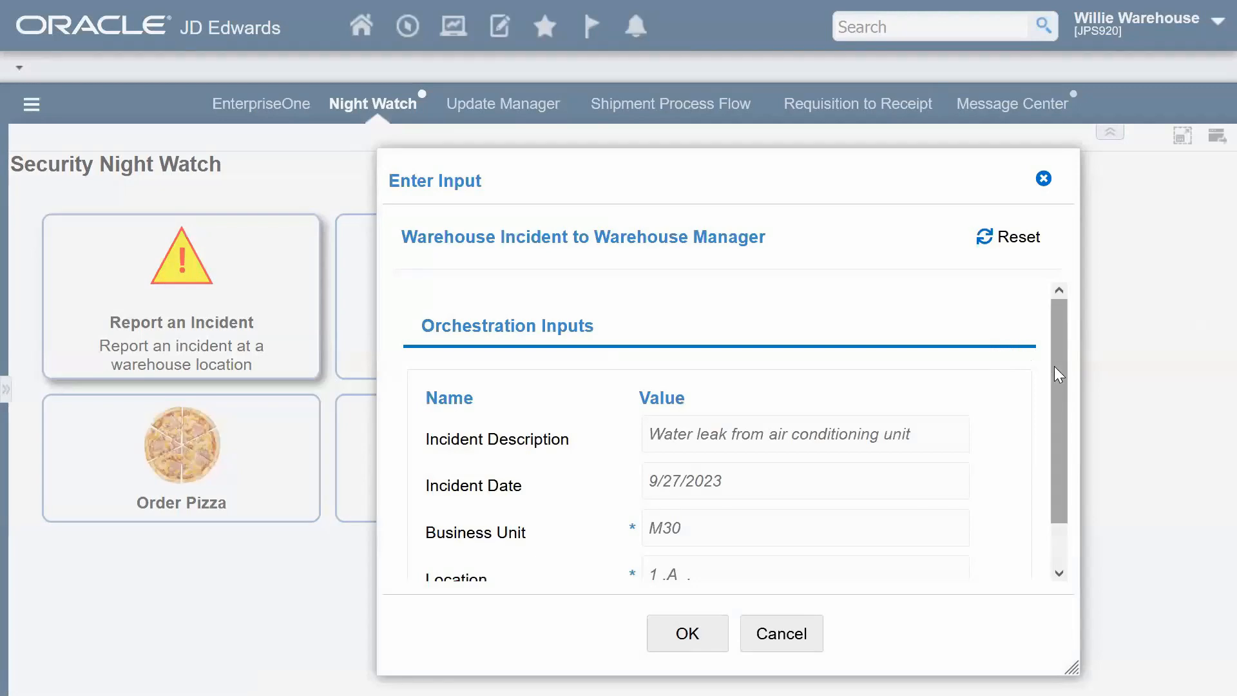
{"action": "scroll", "coordinate": [1059, 380], "scroll_direction": "down", "scroll_amount": 1}
{"action": "left_click_drag", "start_coordinate": [1060, 381], "coordinate": [1063, 393]}
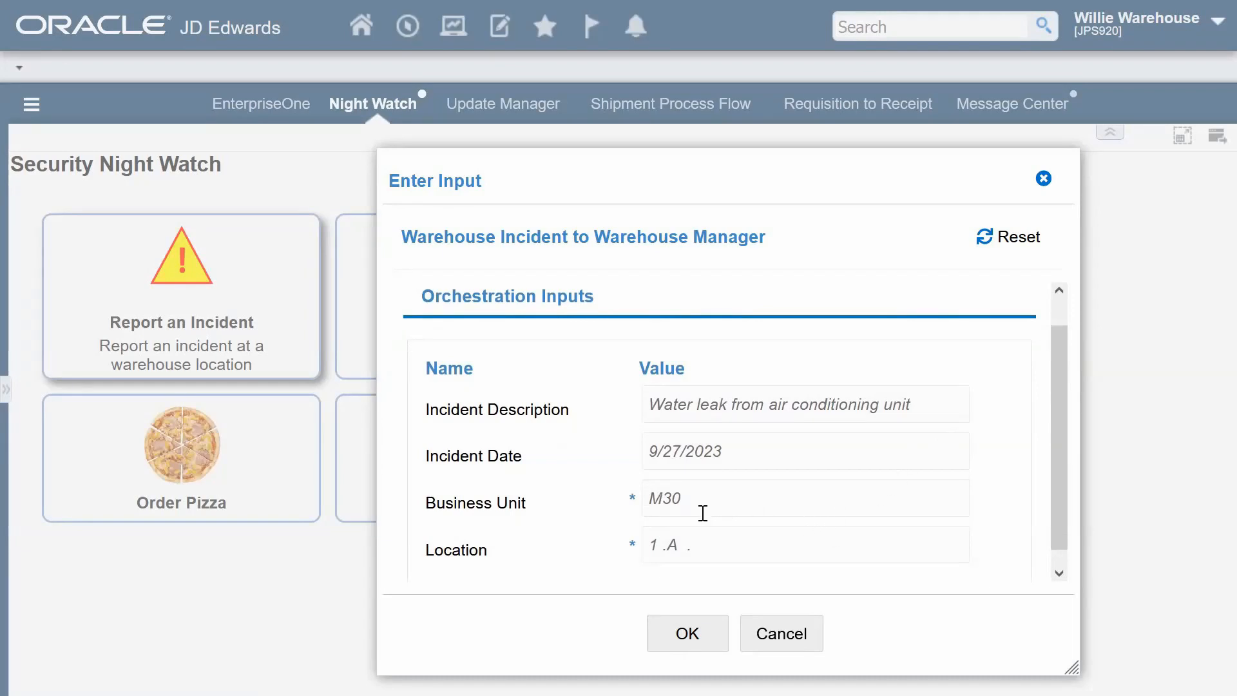
{"action": "left_click", "coordinate": [682, 623]}
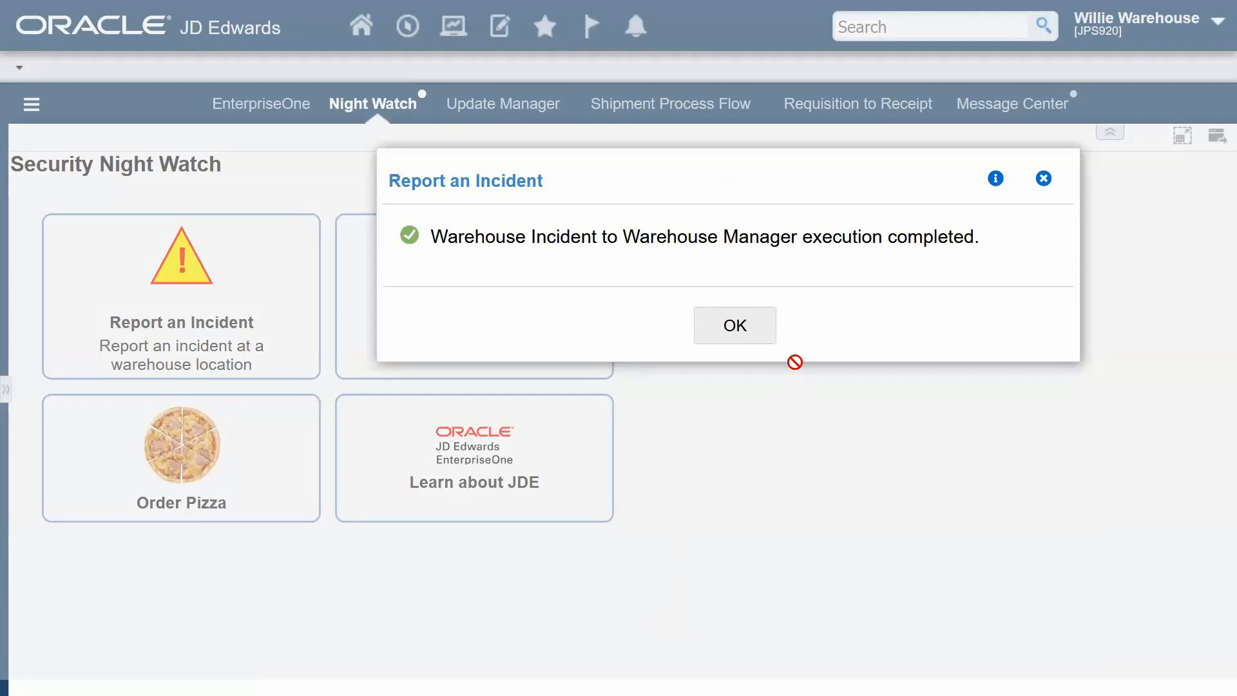
{"action": "left_click", "coordinate": [746, 327]}
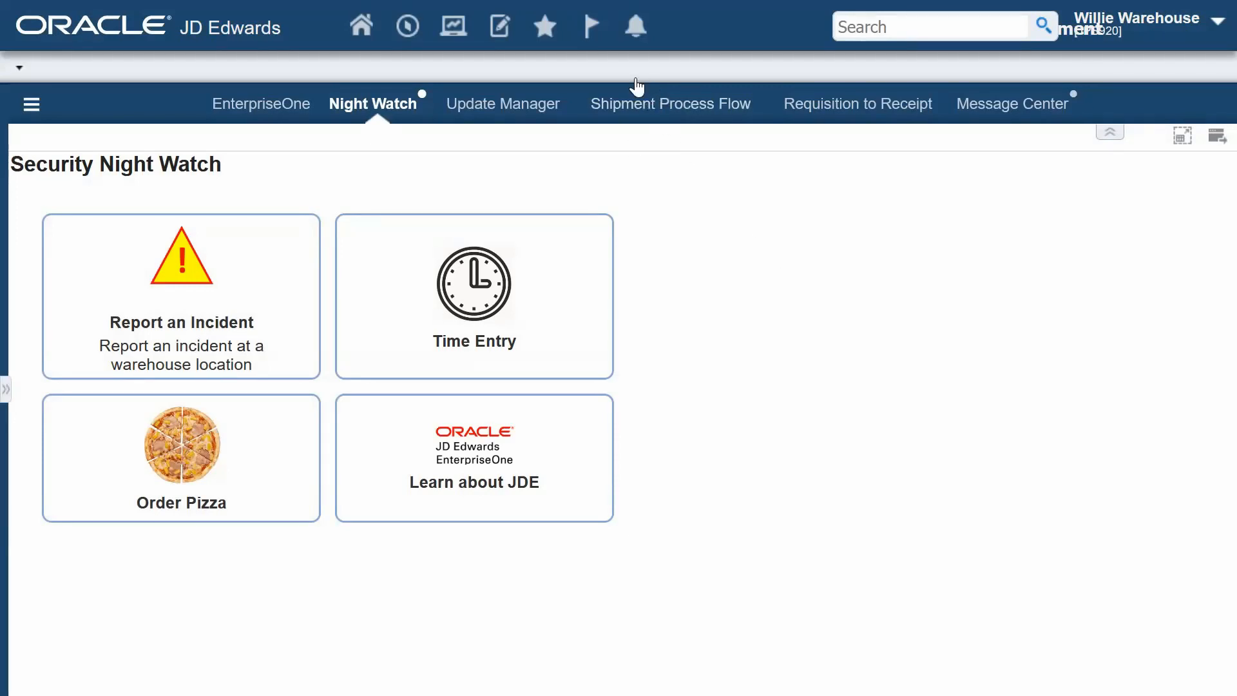
- Open the newest Warehouse Incident Reported notification and review its incident details and recommended actions
{"action": "left_click", "coordinate": [636, 27]}
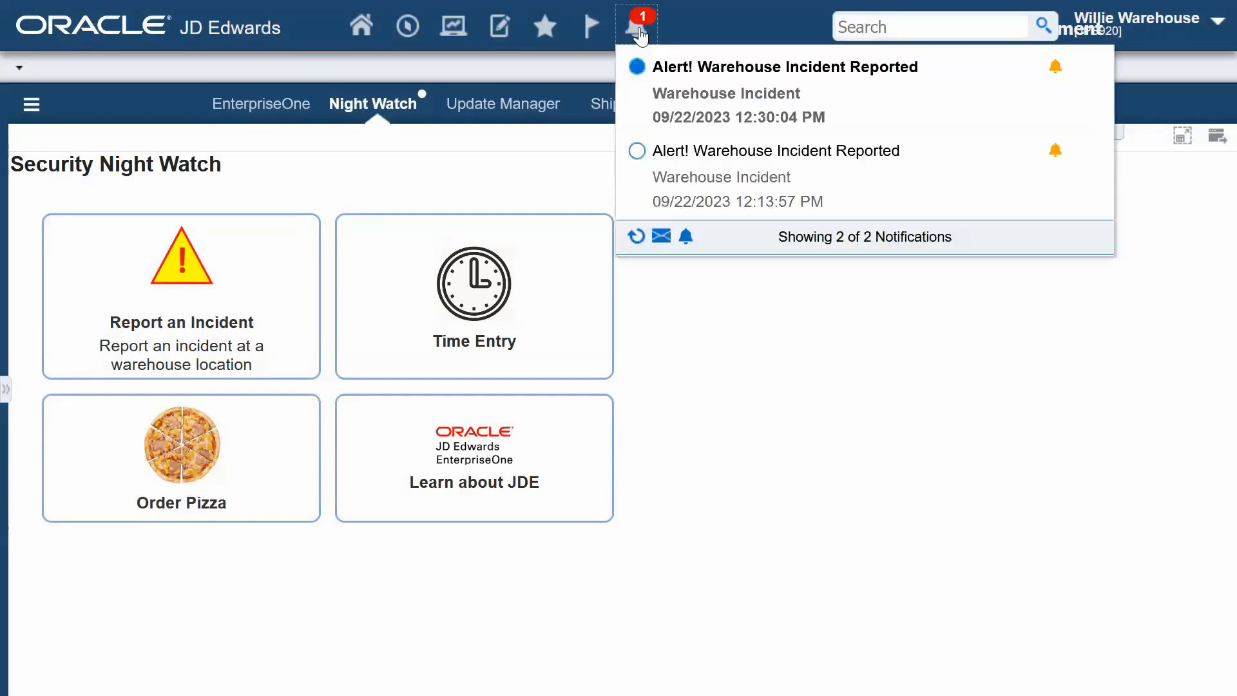
{"action": "left_click", "coordinate": [644, 50]}
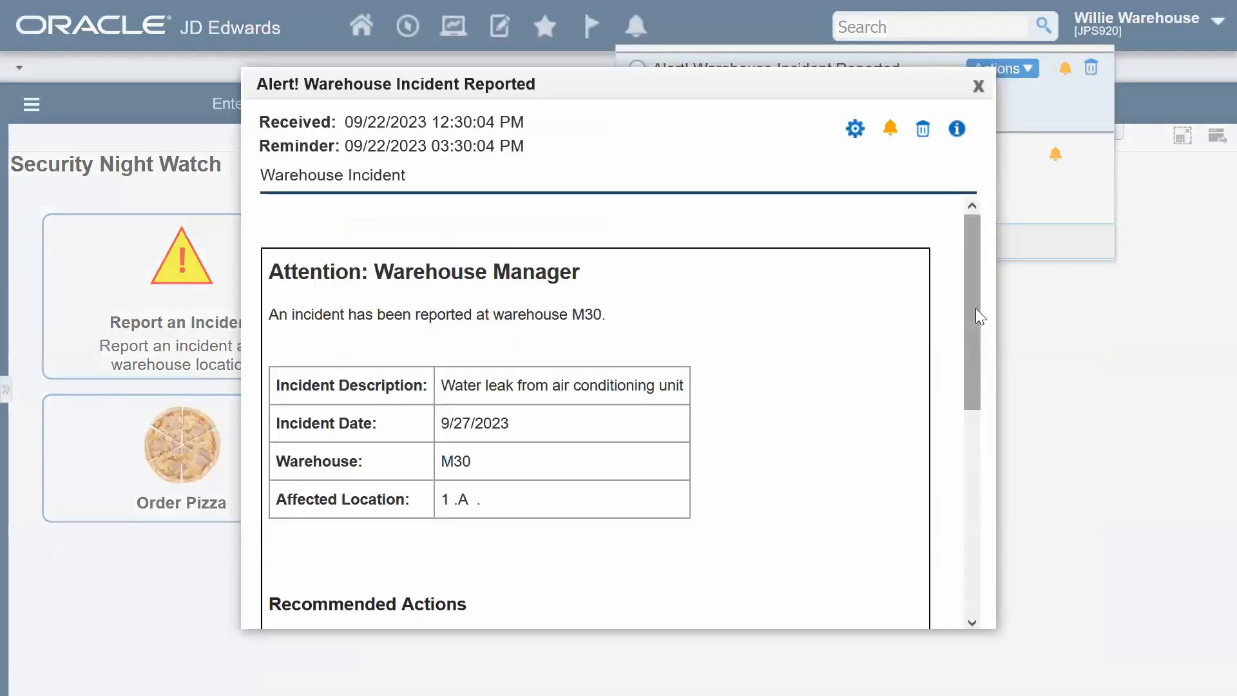
{"action": "left_click_drag", "start_coordinate": [975, 308], "coordinate": [969, 476]}
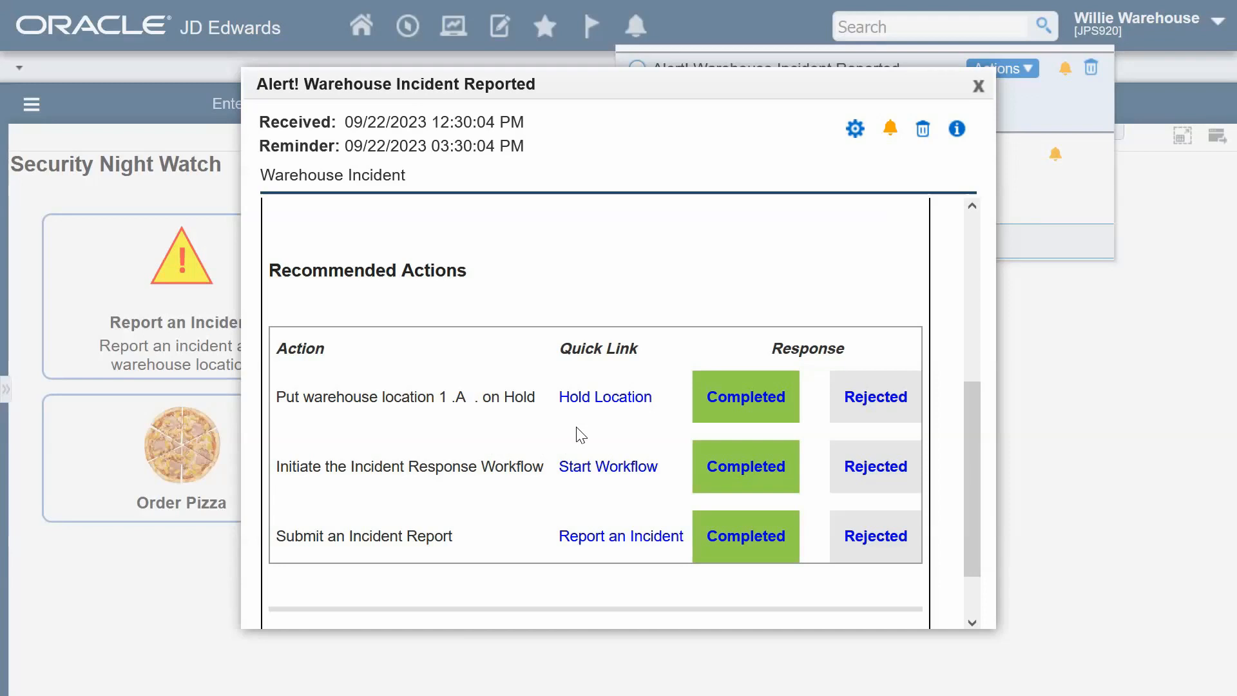
- Put warehouse location 1 .A . on hold from the alert and mark that action as completed
{"action": "left_click", "coordinate": [623, 398]}
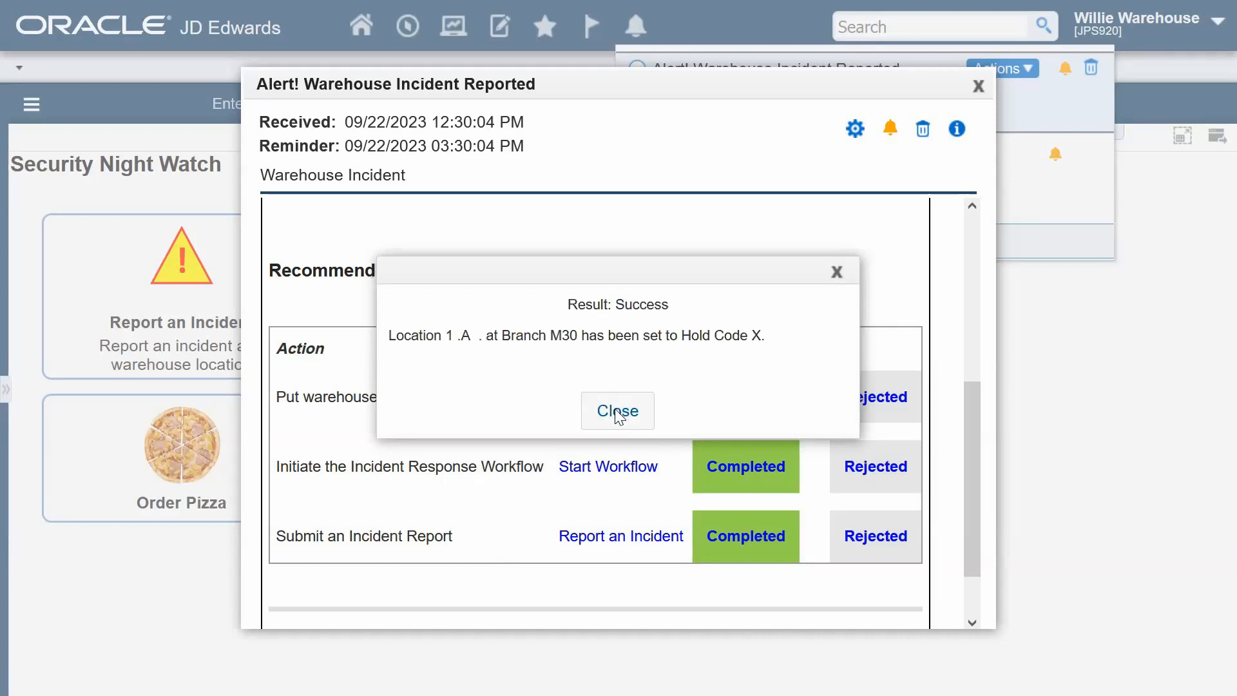
{"action": "left_click", "coordinate": [615, 410]}
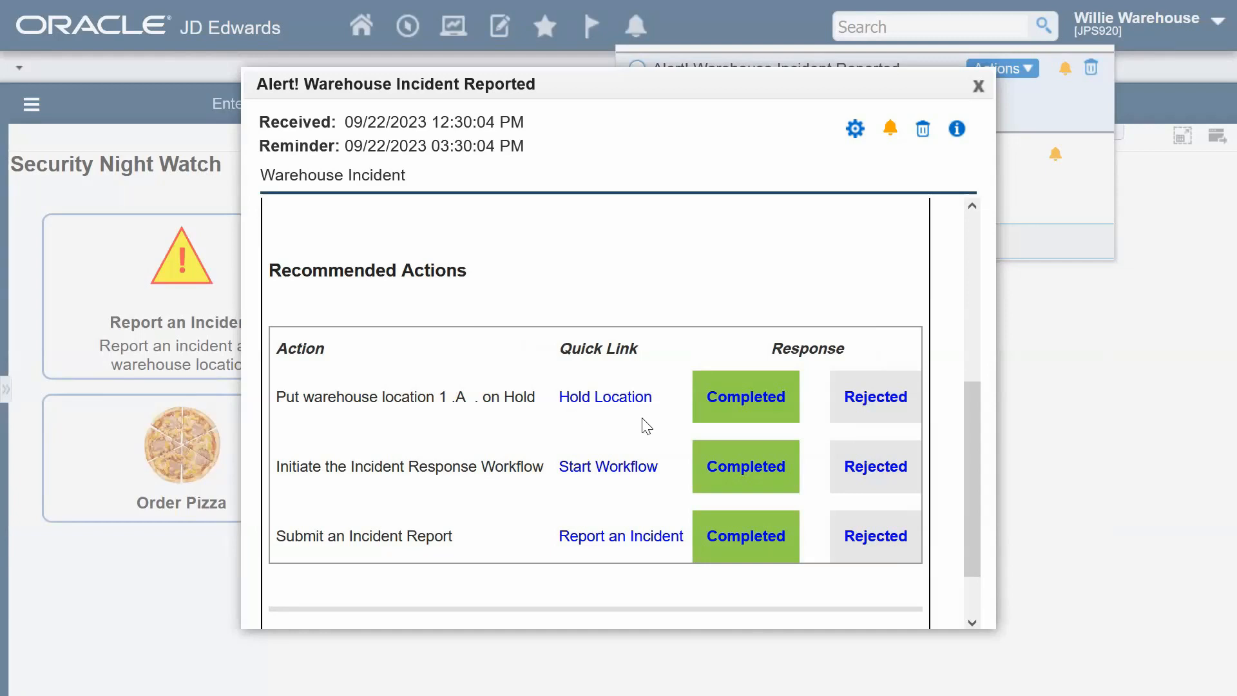
{"action": "left_click", "coordinate": [754, 401]}
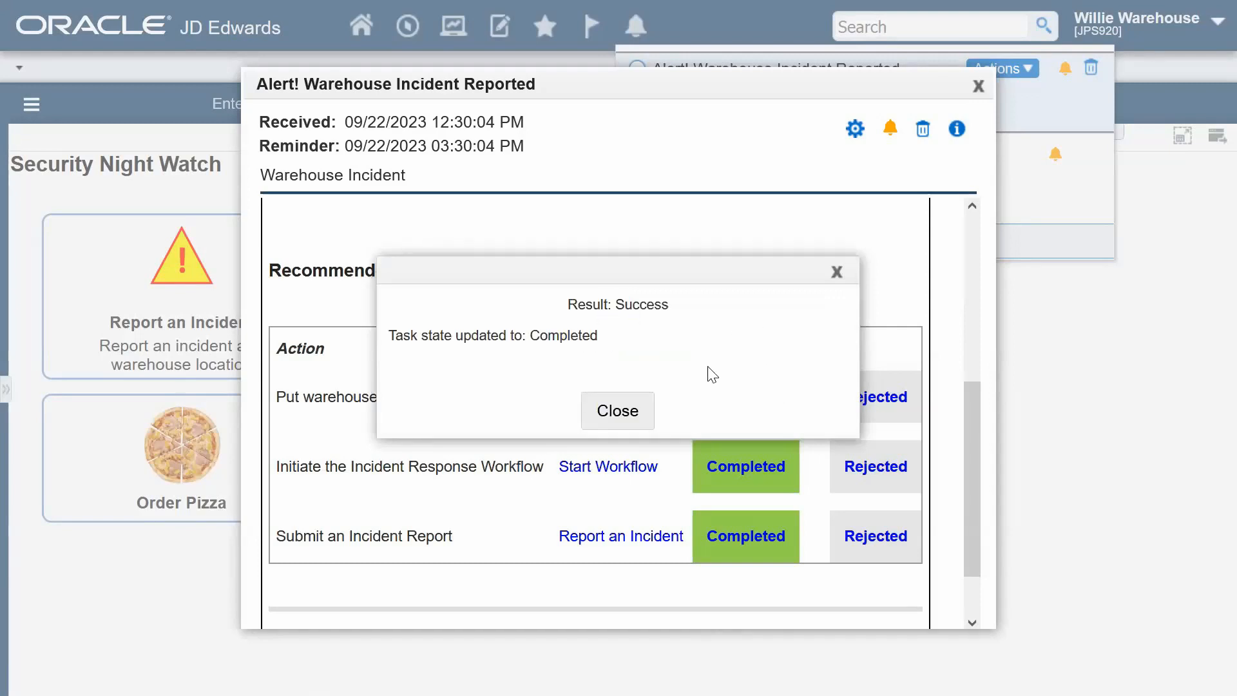
{"action": "left_click", "coordinate": [637, 416]}
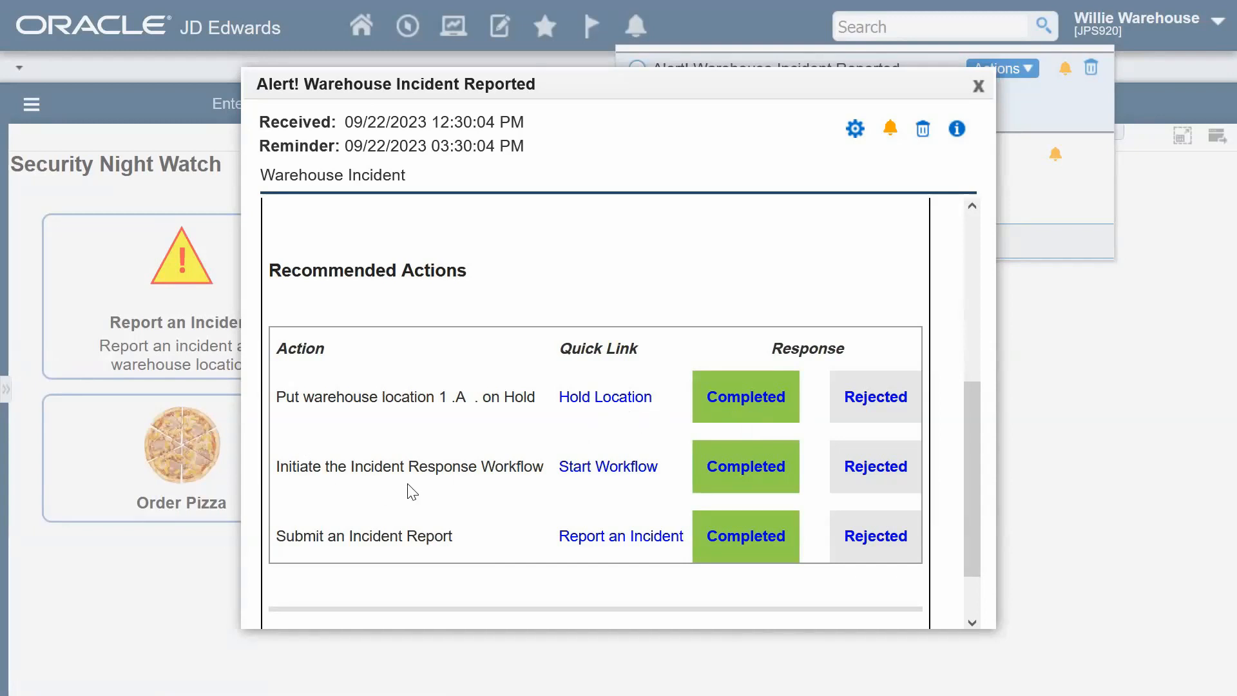
- Start the Incident Response Workflow from the alert and mark that action as completed
{"action": "left_click", "coordinate": [610, 476]}
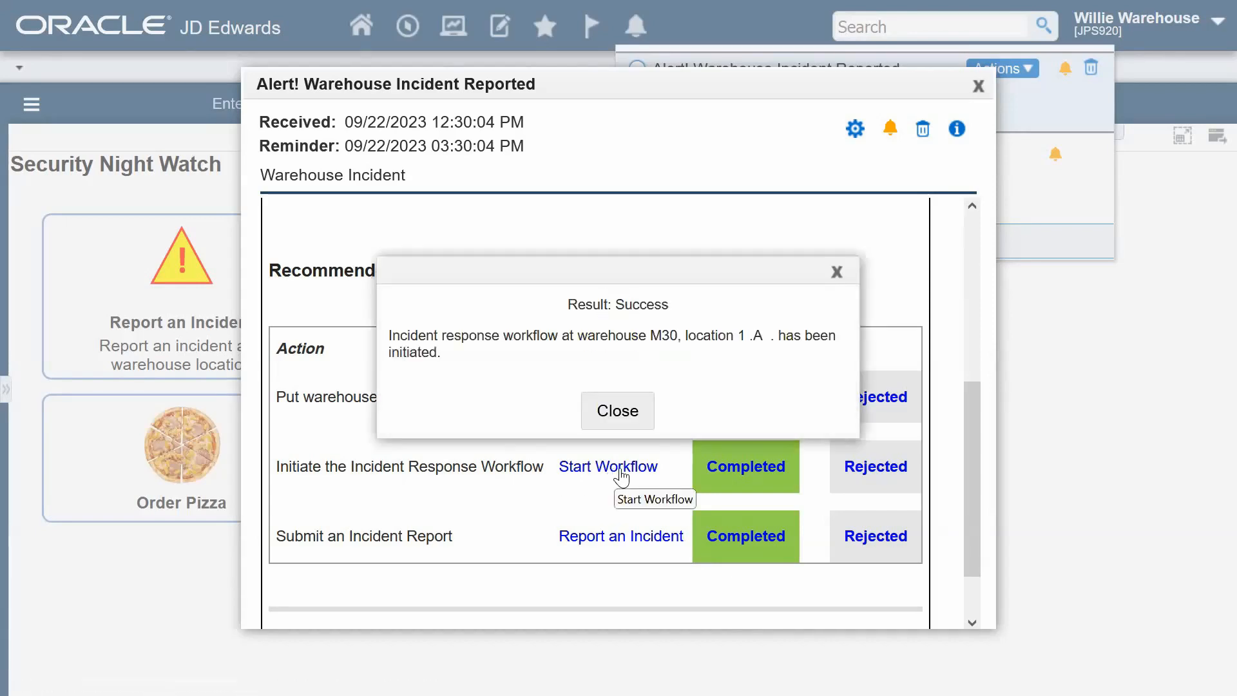
{"action": "left_click", "coordinate": [630, 413]}
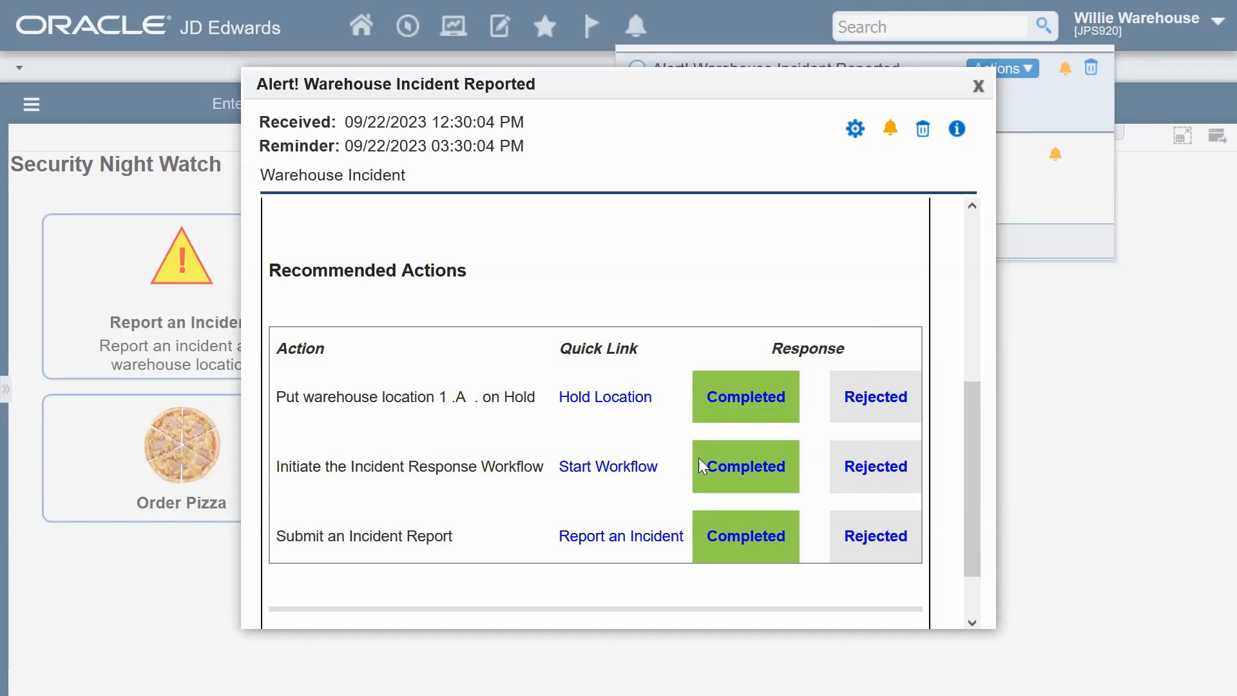
{"action": "left_click", "coordinate": [767, 478]}
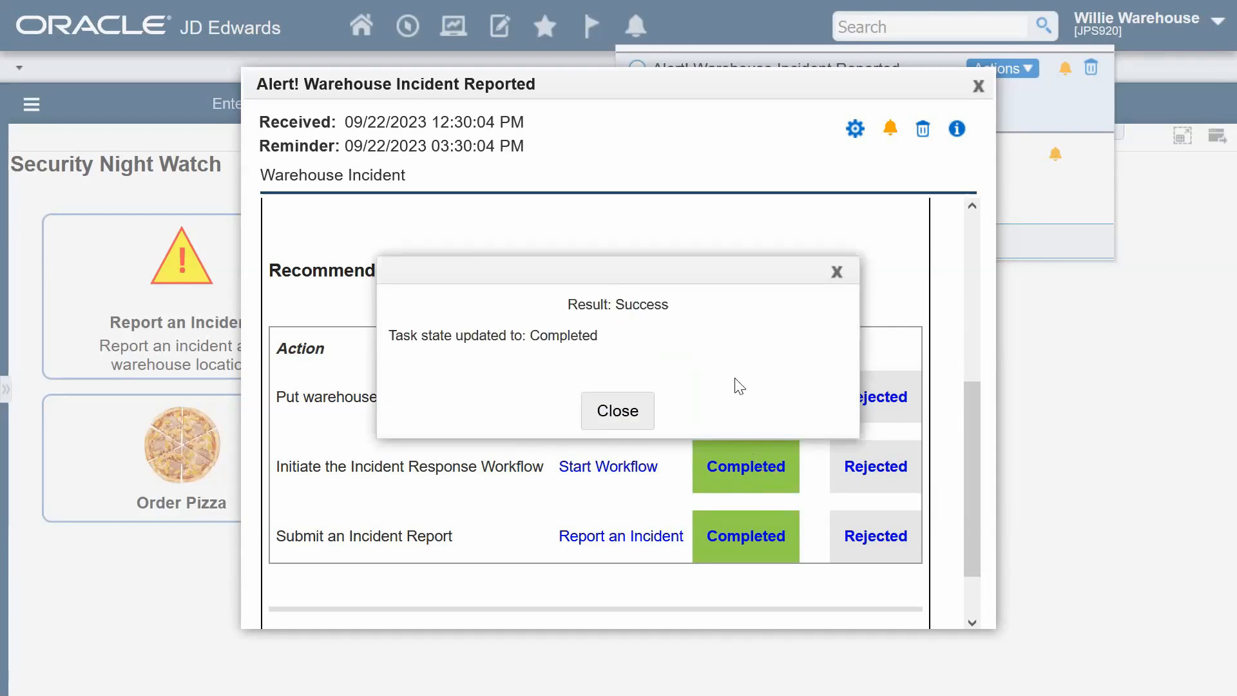
{"action": "left_click", "coordinate": [629, 411]}
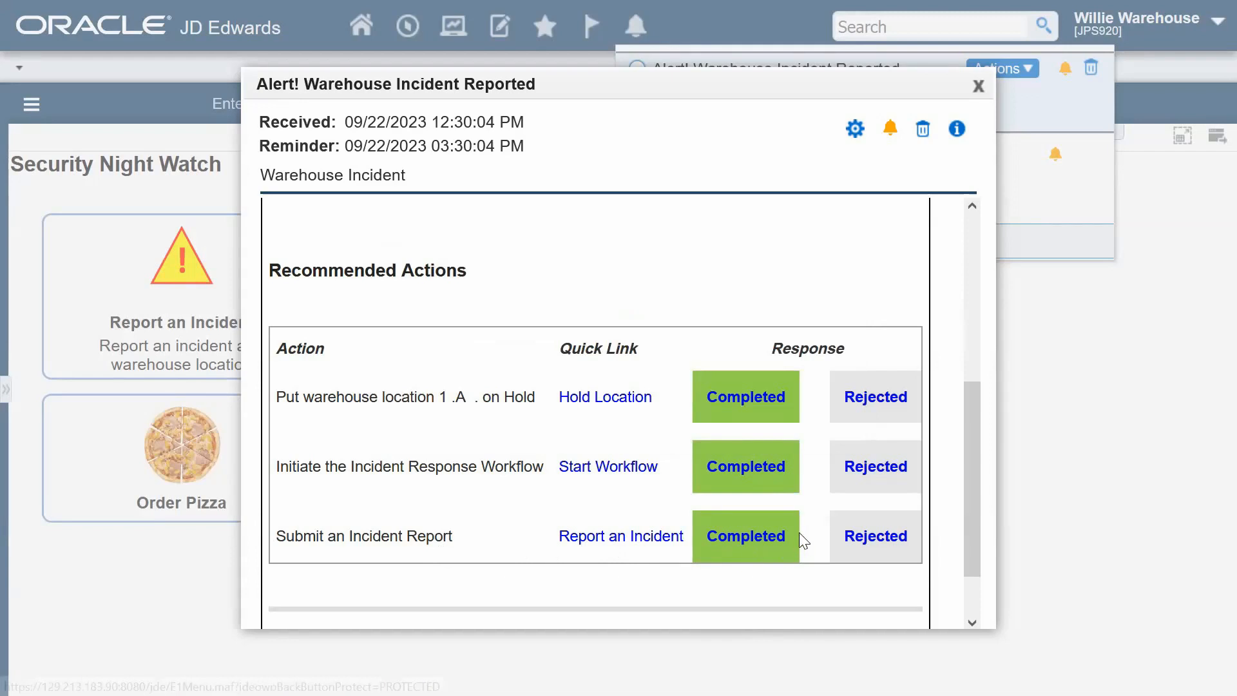
- Mark the Submit an Incident Report action as rejected and close the alert
{"action": "left_click", "coordinate": [860, 545]}
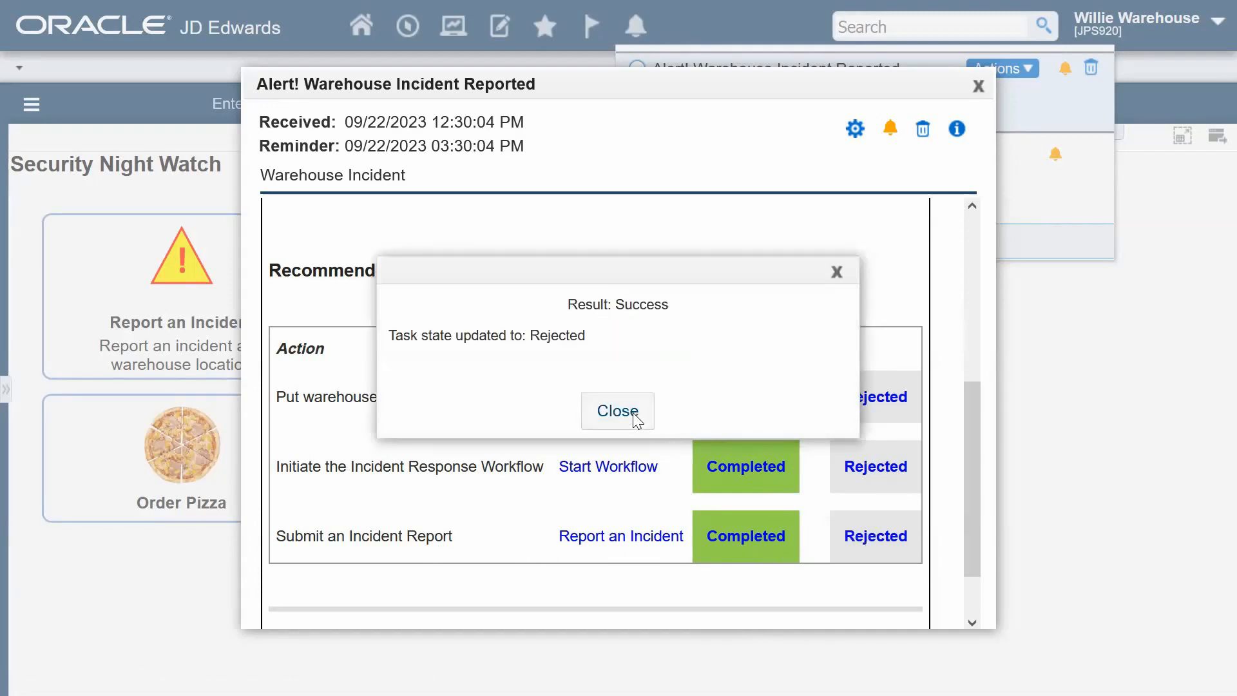
{"action": "left_click", "coordinate": [636, 419]}
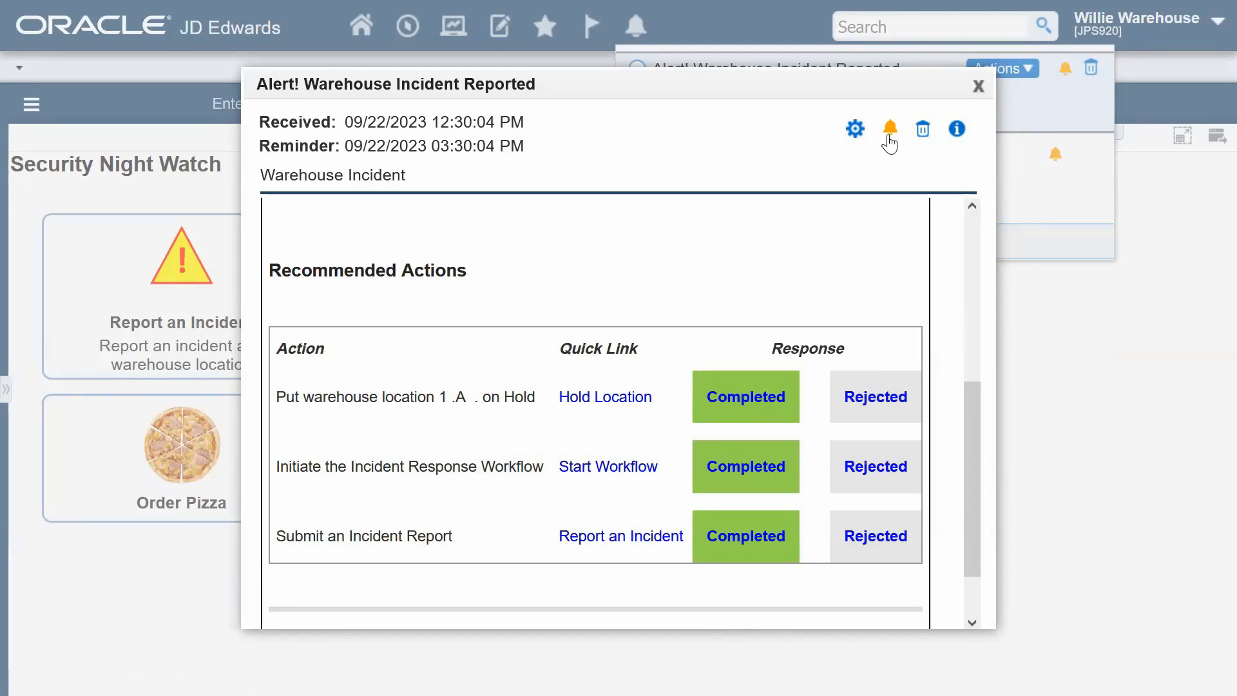
{"action": "mouse_move", "coordinate": [890, 144]}
{"action": "left_click", "coordinate": [889, 138]}
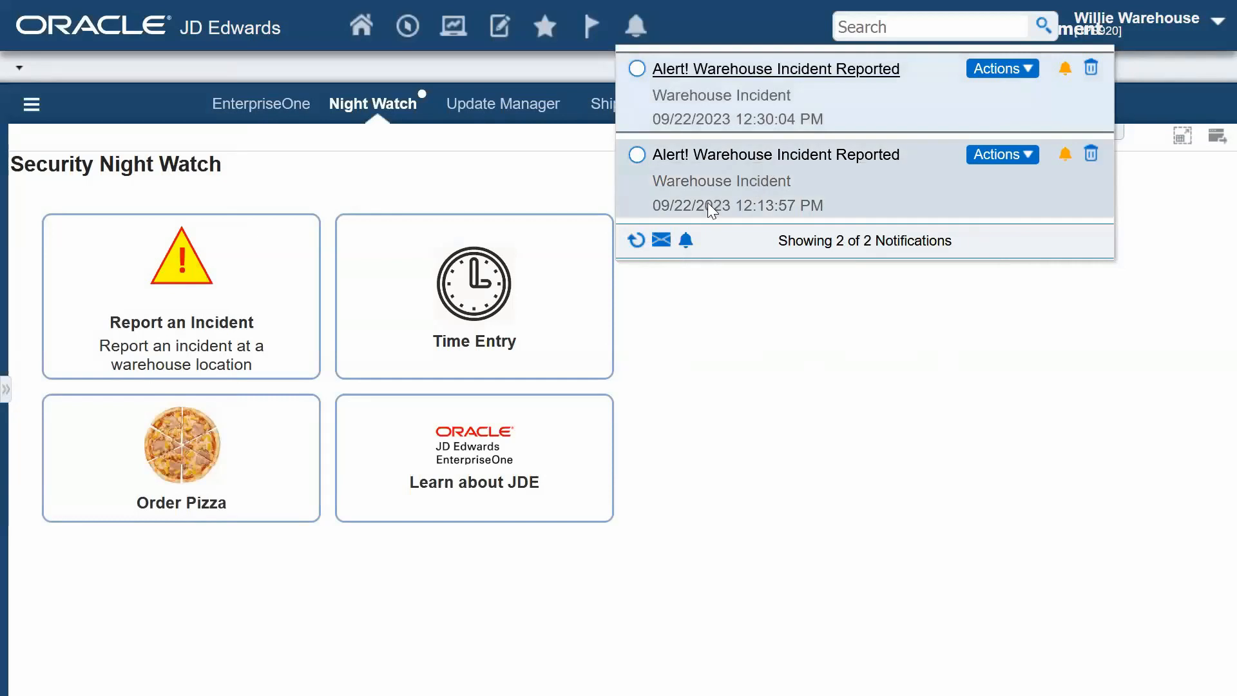
- Open the newest Priority Mail incident message in the Message Center and accept its workflow approval
{"action": "left_click", "coordinate": [662, 241]}
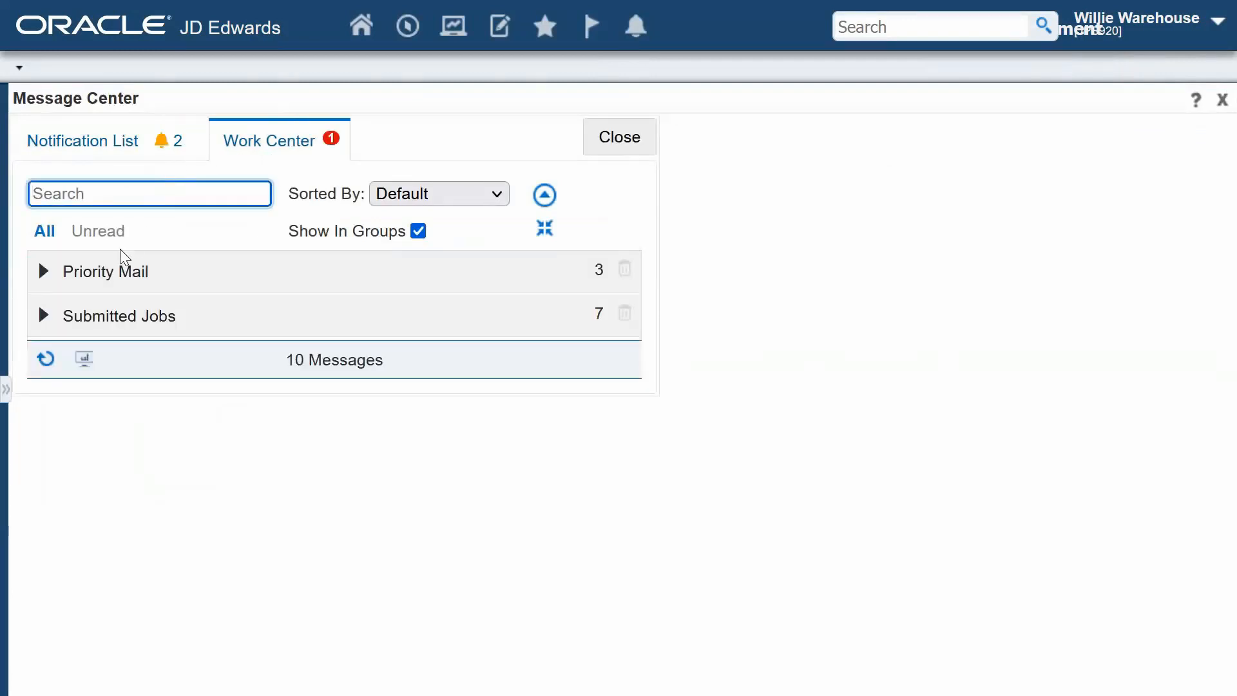
{"action": "left_click", "coordinate": [40, 272]}
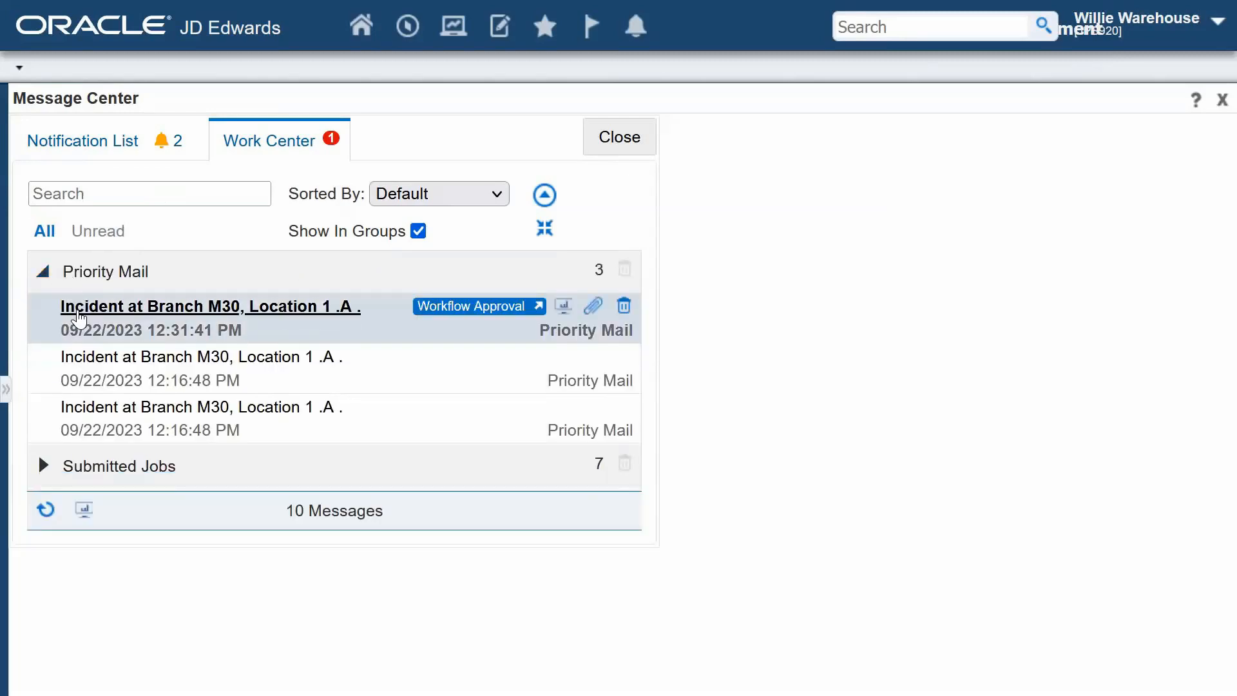
{"action": "left_click", "coordinate": [78, 312]}
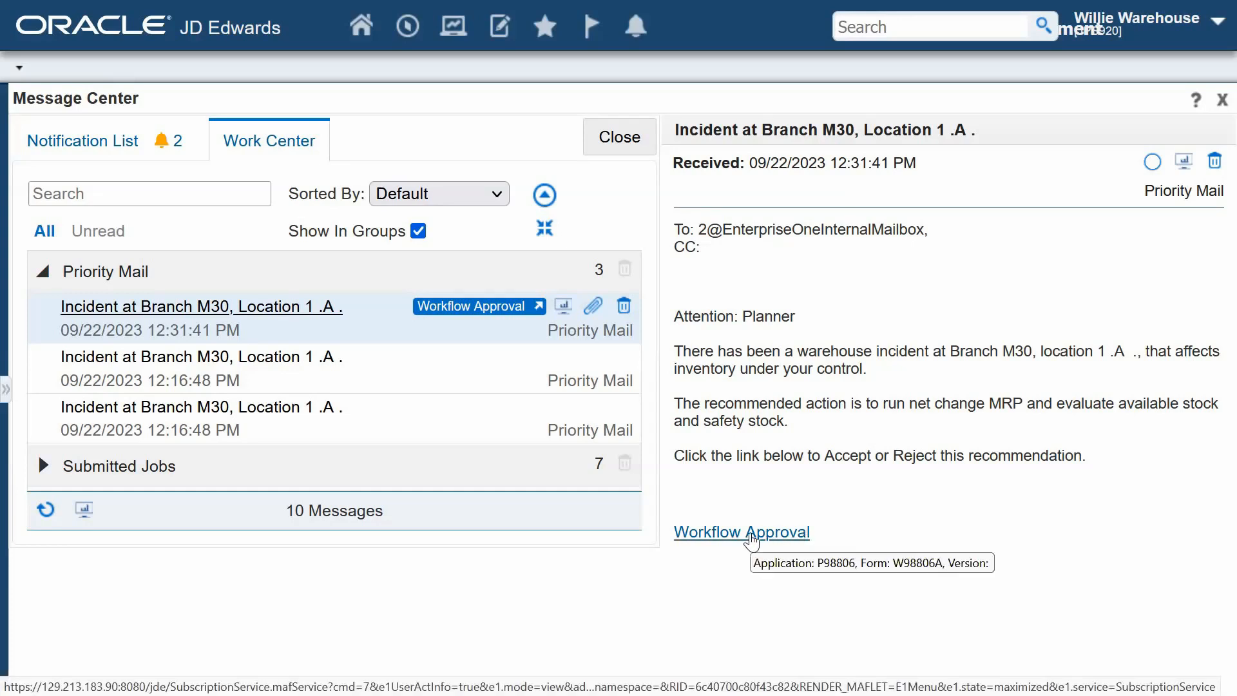
{"action": "left_click", "coordinate": [751, 539]}
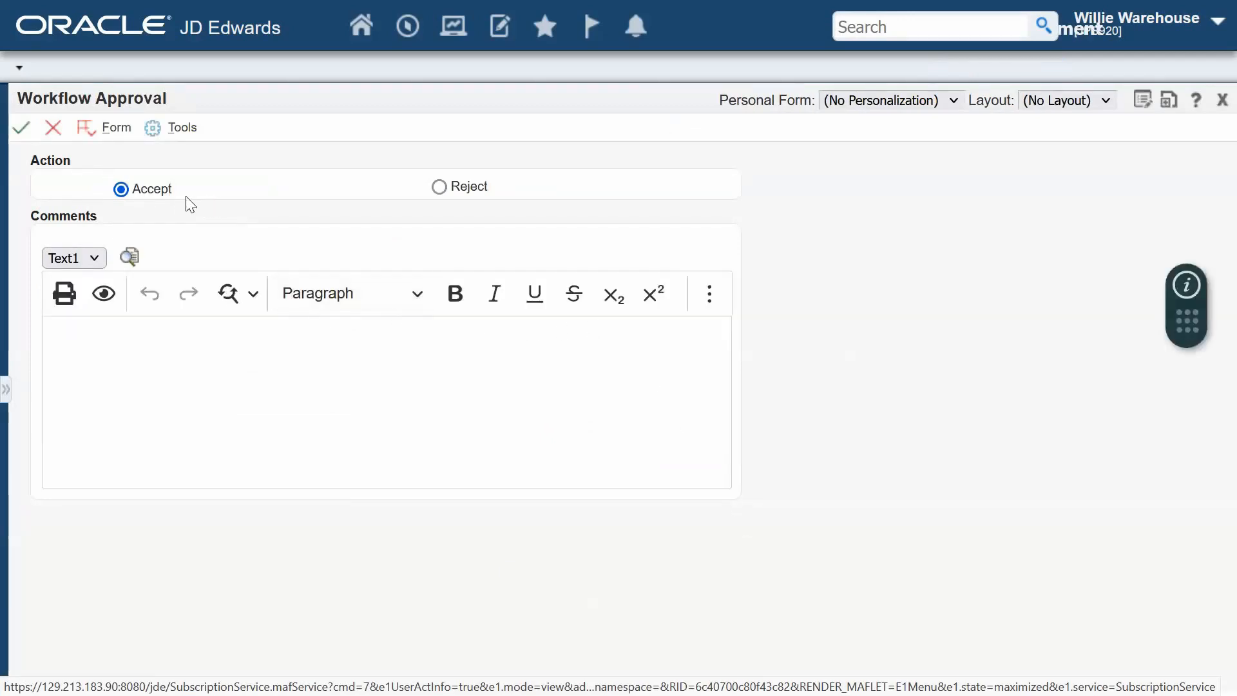
{"action": "left_click", "coordinate": [23, 132]}
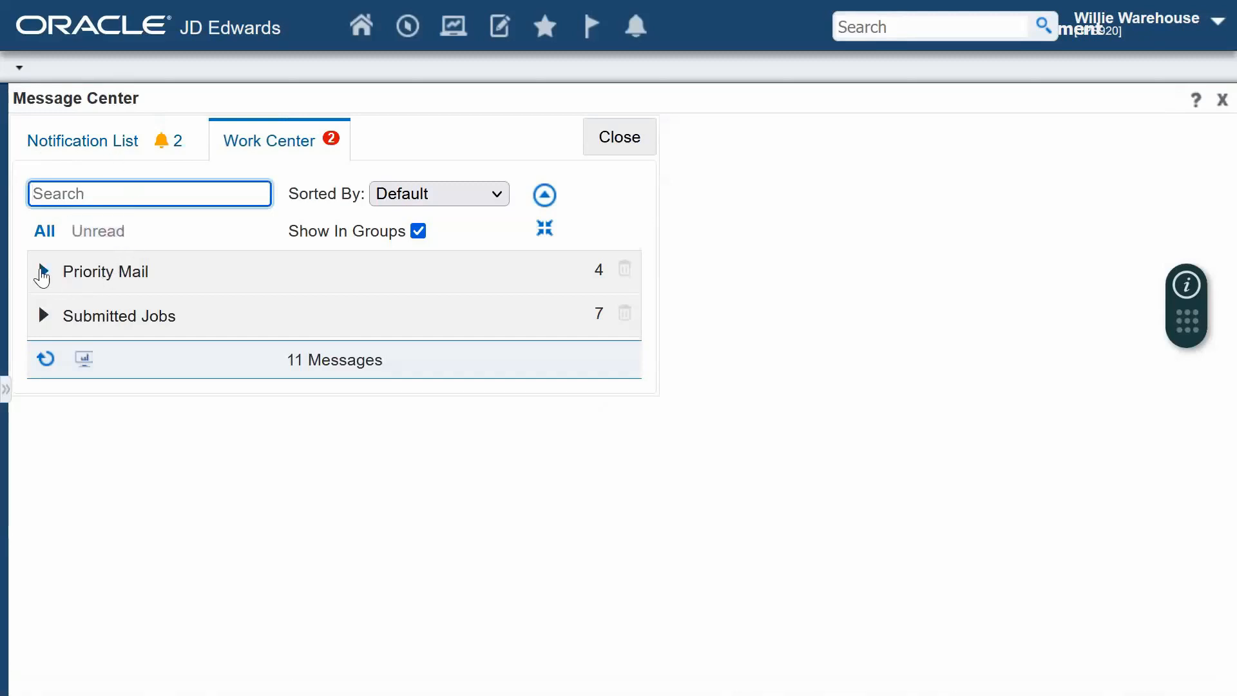
- Read the two new Priority Mail incident messages and examine the Expedite items in the buyer message's Planning Summary
{"action": "left_click", "coordinate": [43, 273]}
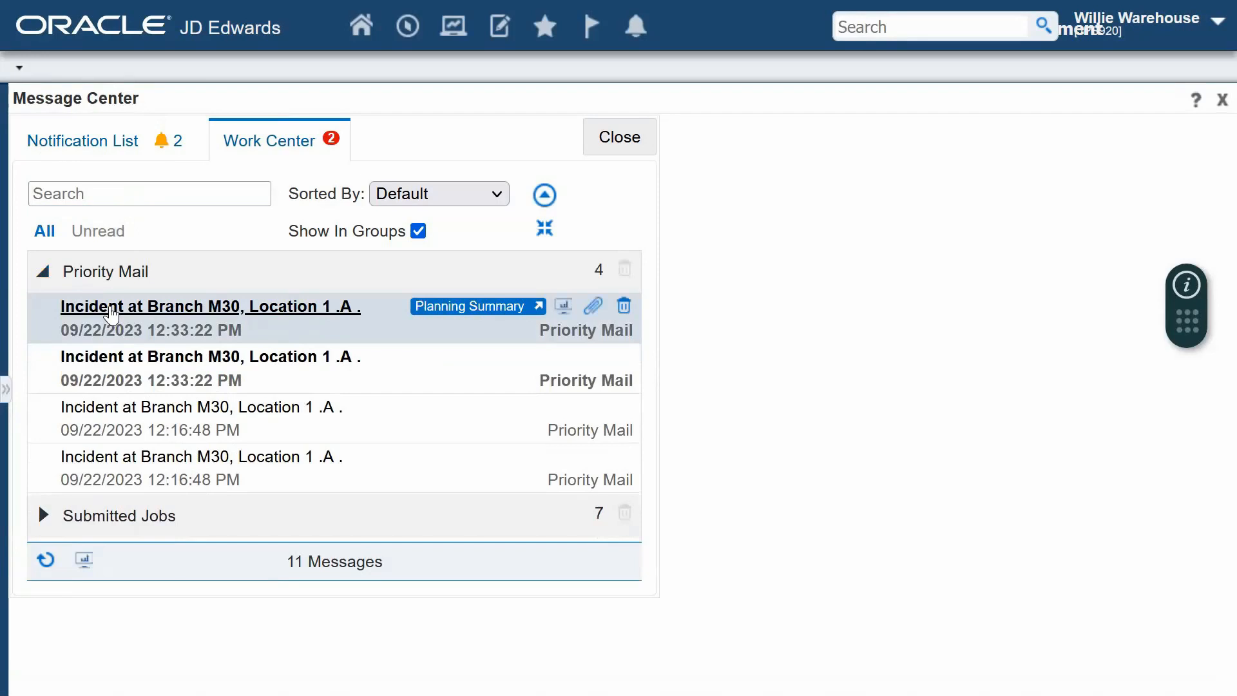
{"action": "left_click", "coordinate": [111, 313]}
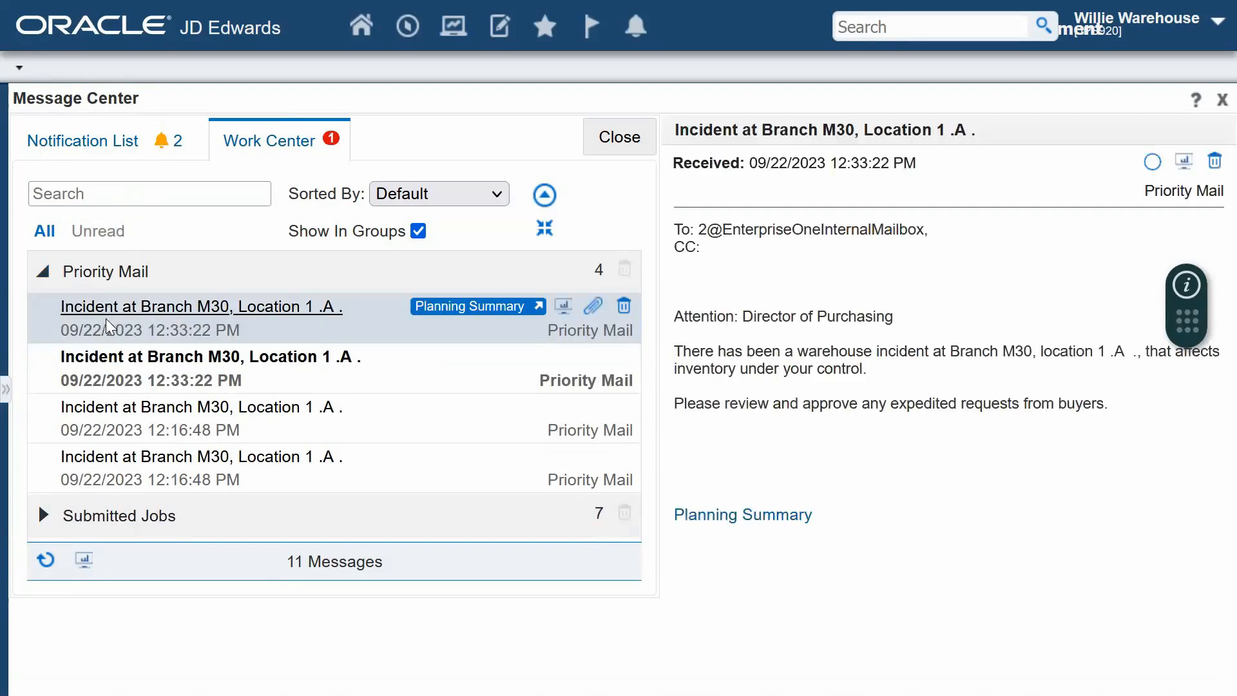
{"action": "left_click", "coordinate": [95, 366]}
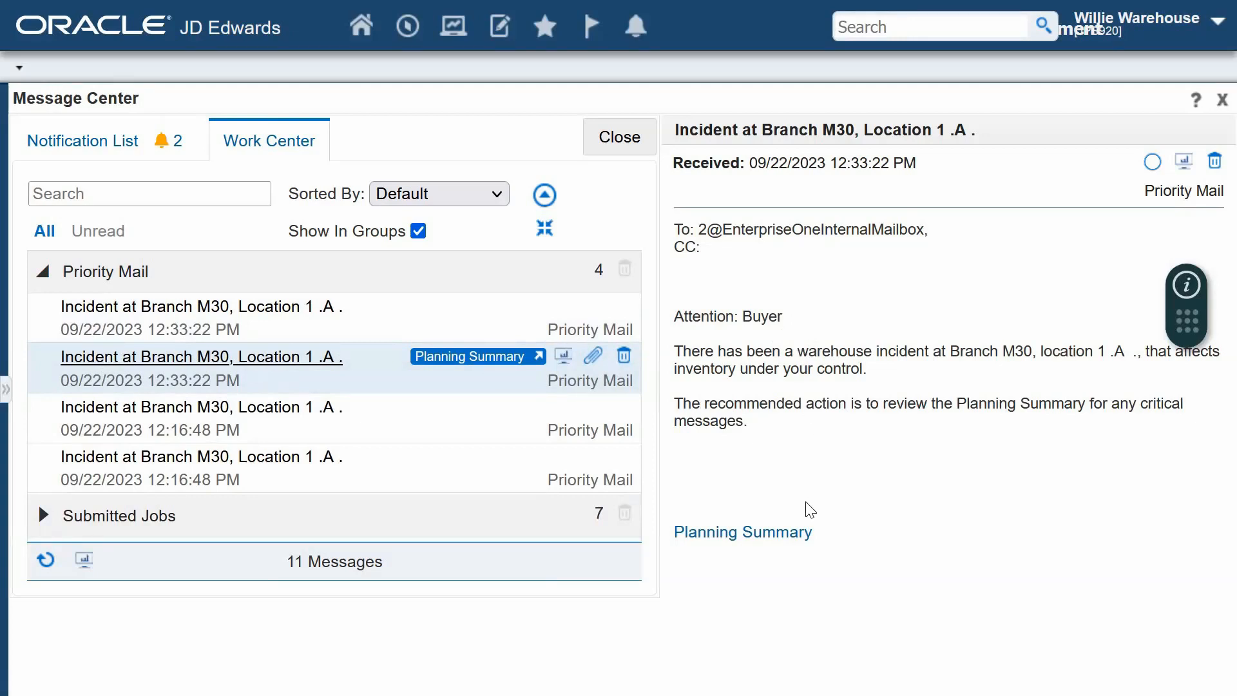
{"action": "left_click", "coordinate": [766, 534]}
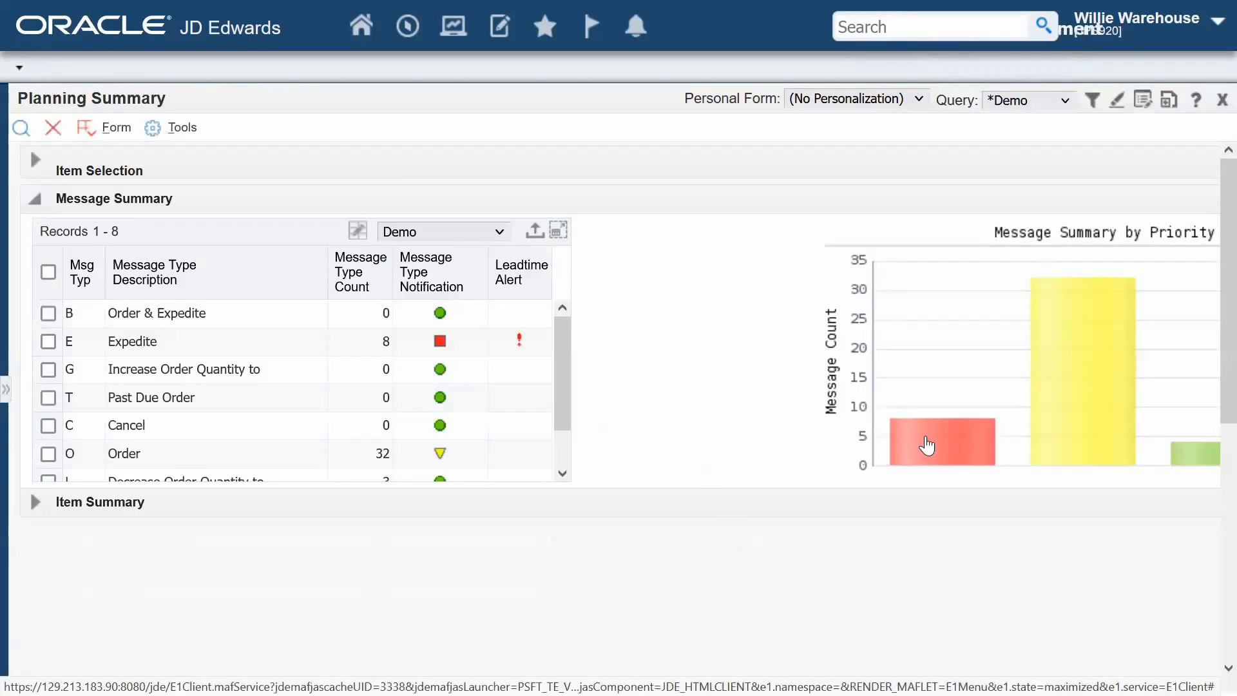
{"action": "left_click", "coordinate": [930, 445]}
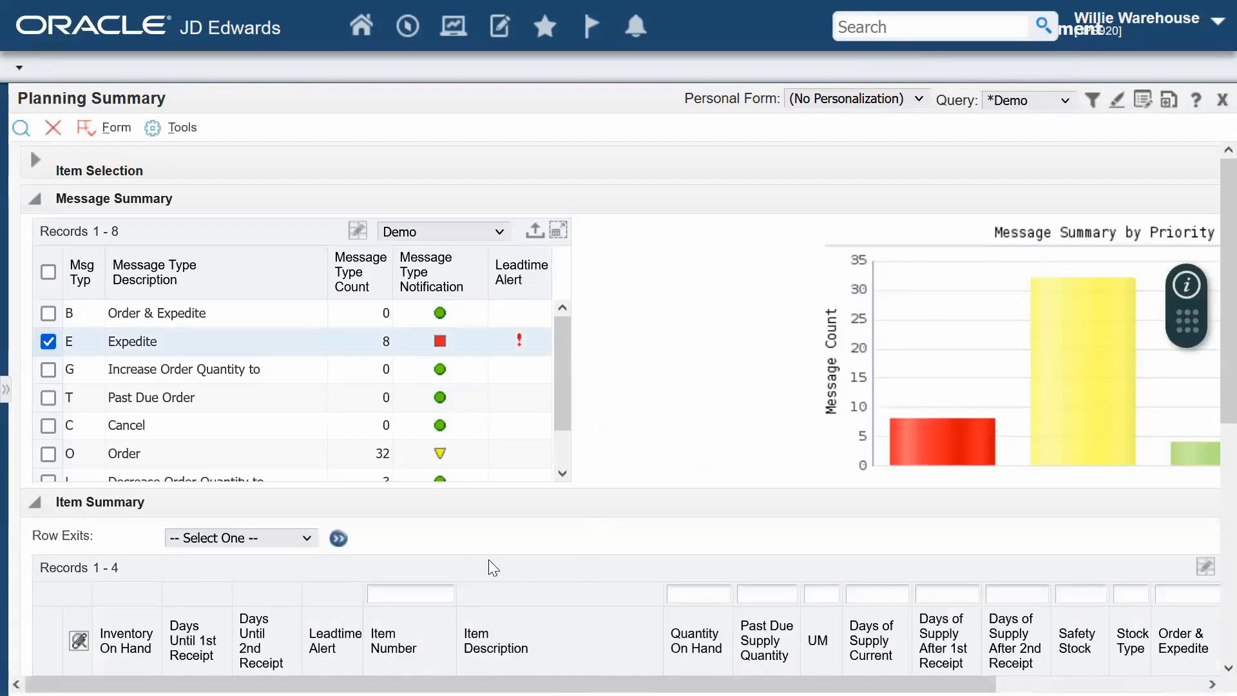
{"action": "mouse_move", "coordinate": [1108, 425]}
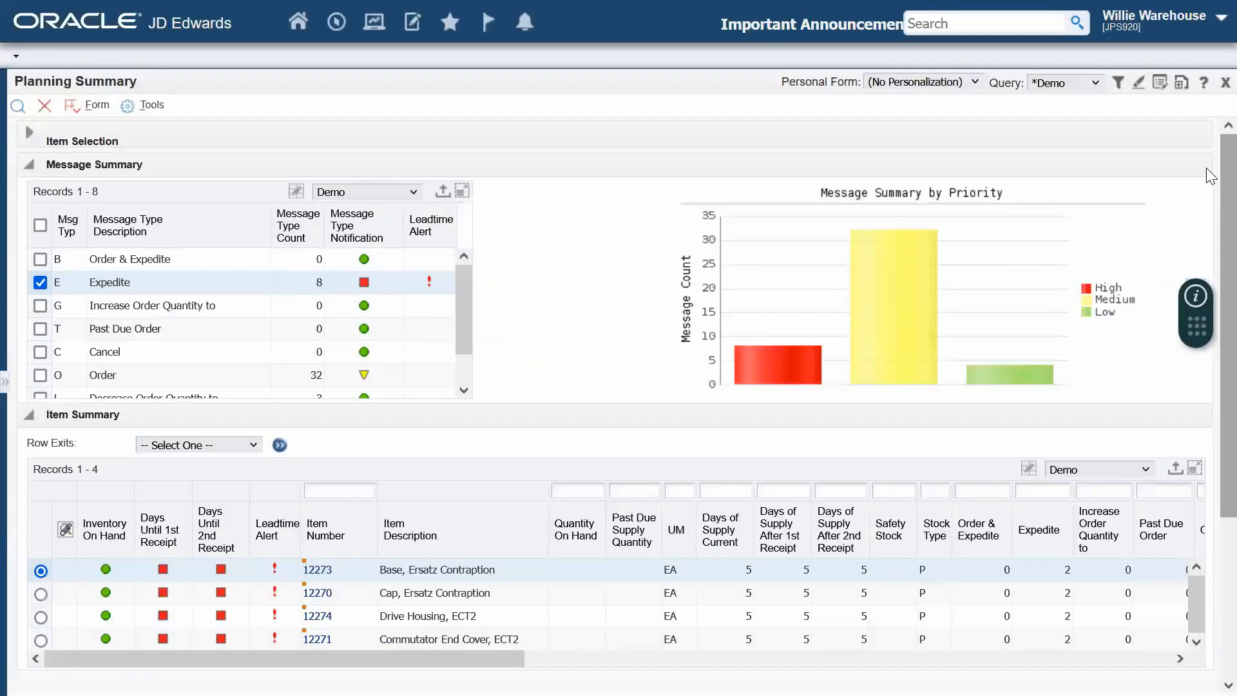
- Return from the Planning Summary to review the Director of Purchasing incident message, and close the Message Center
{"action": "left_click", "coordinate": [1210, 86]}
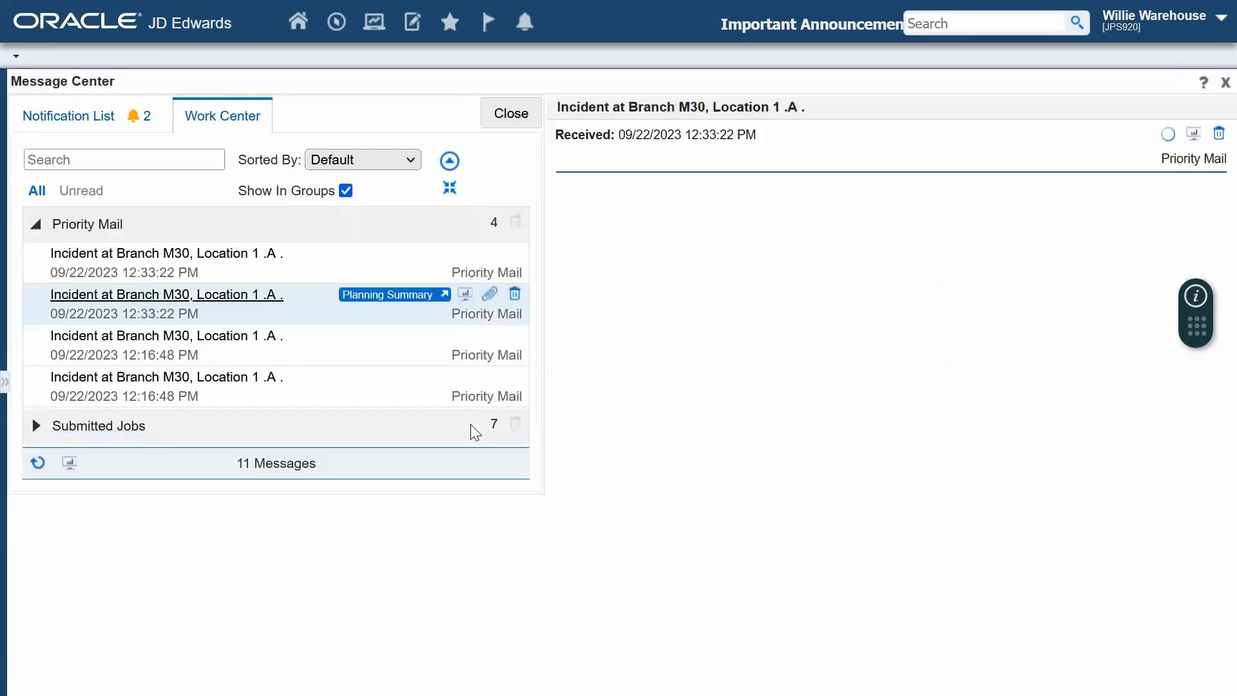
{"action": "left_click", "coordinate": [171, 258]}
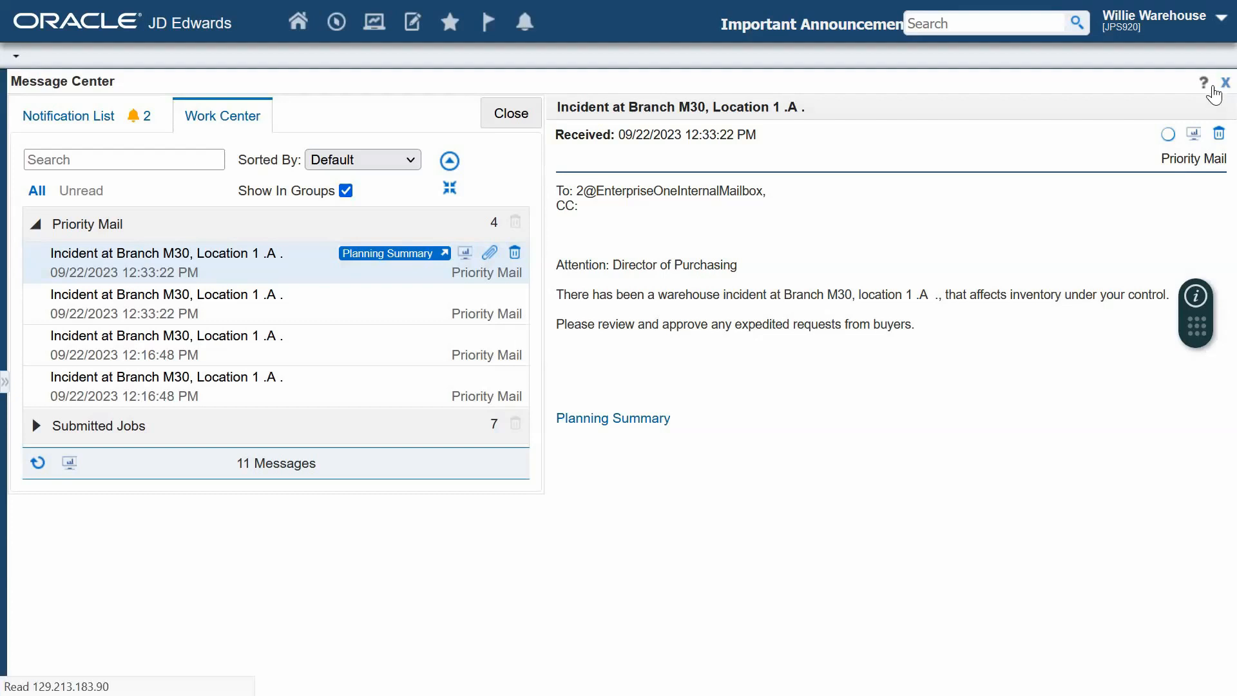
{"action": "left_click", "coordinate": [1212, 89]}
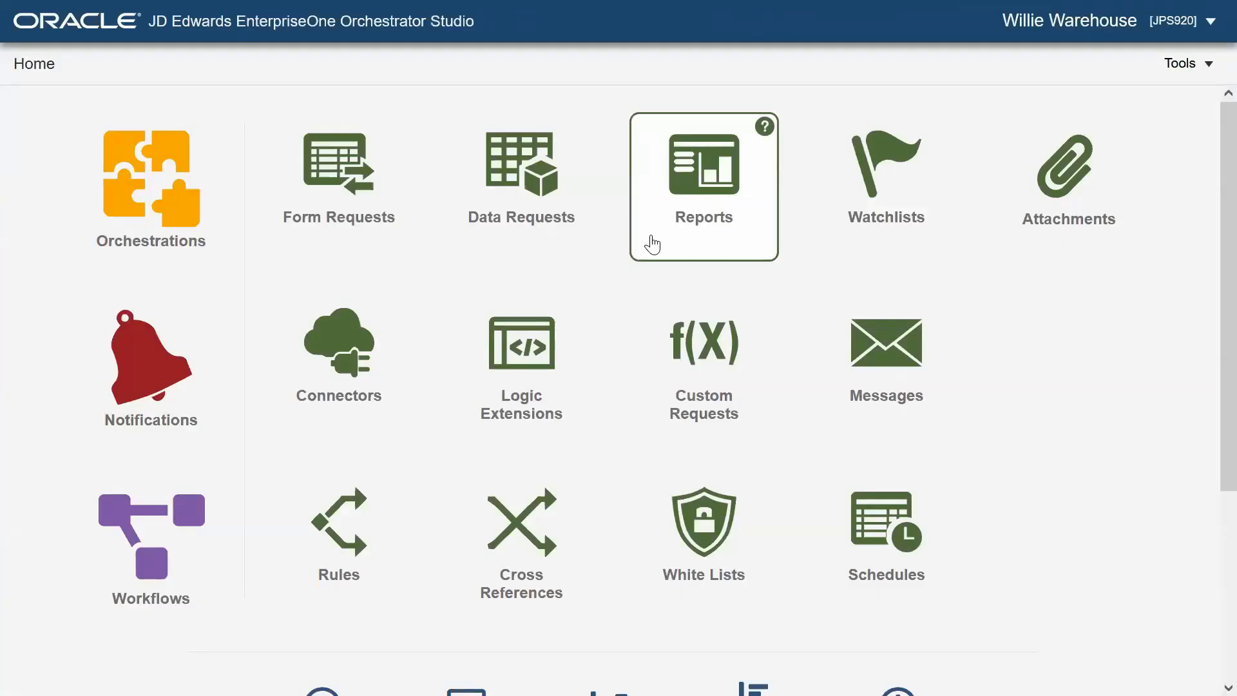
- Switch to Orchestrator Studio and open the Warehouse Incident to Warehouse Manager notification
{"action": "key", "text": "ctrl+minus"}
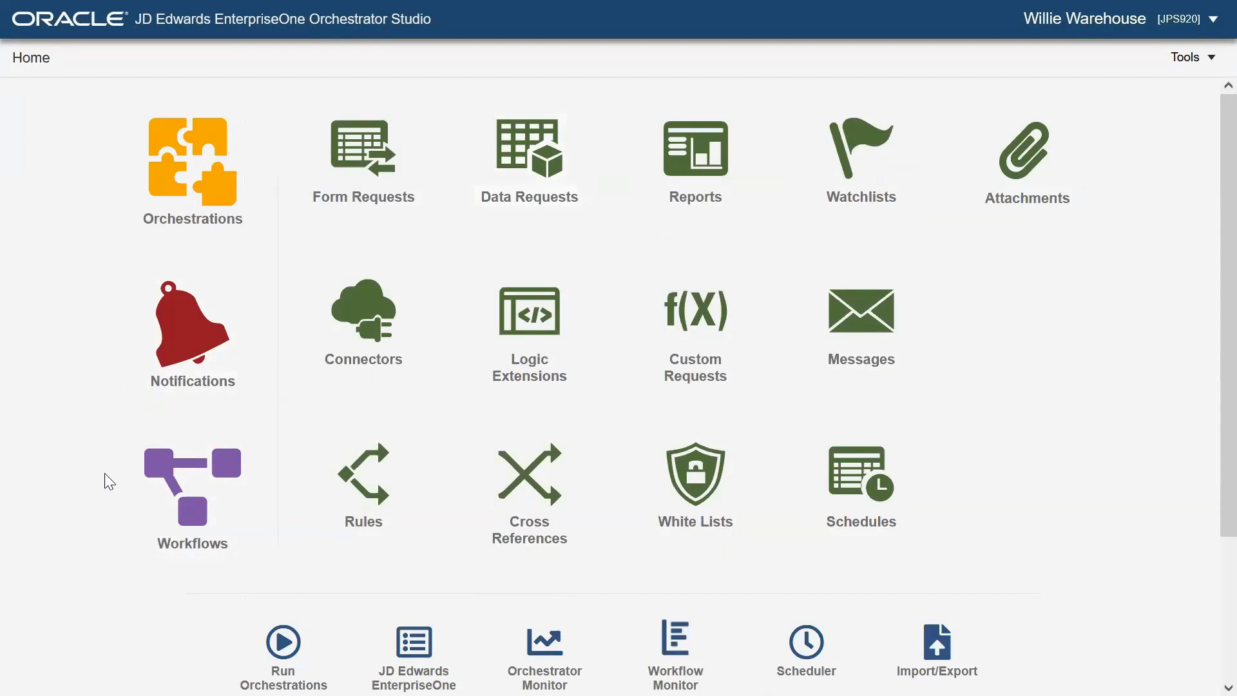
{"action": "left_click", "coordinate": [161, 337]}
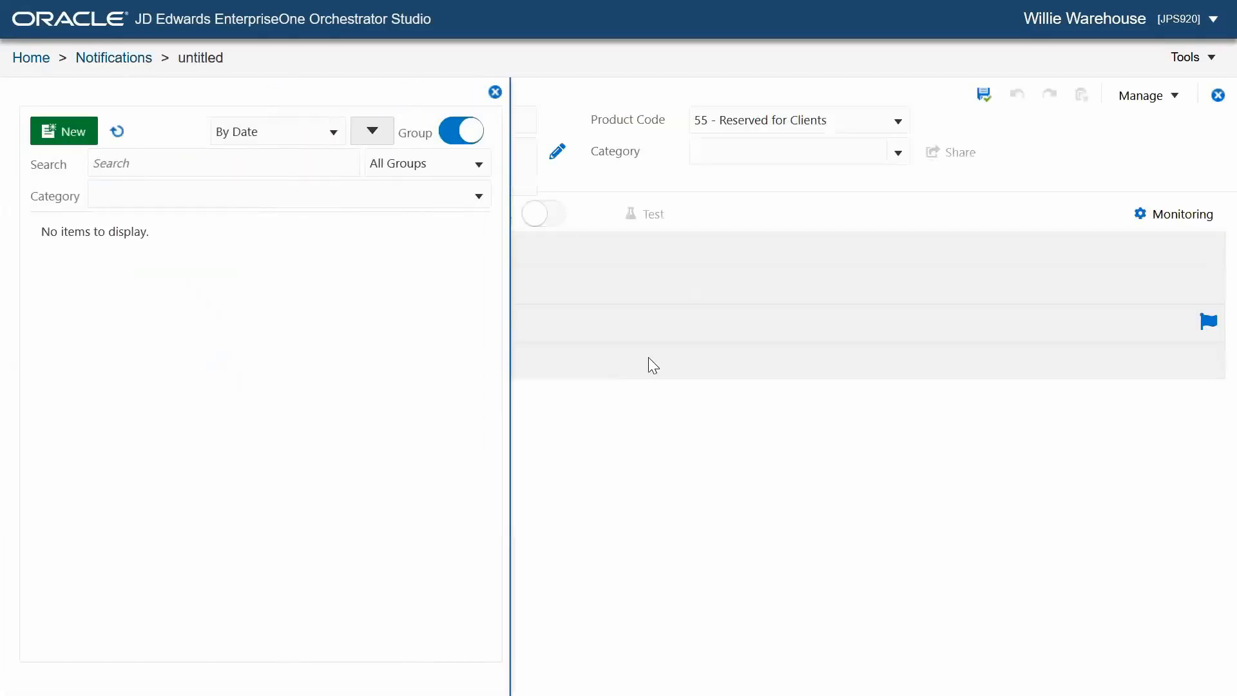
{"action": "left_click", "coordinate": [66, 262]}
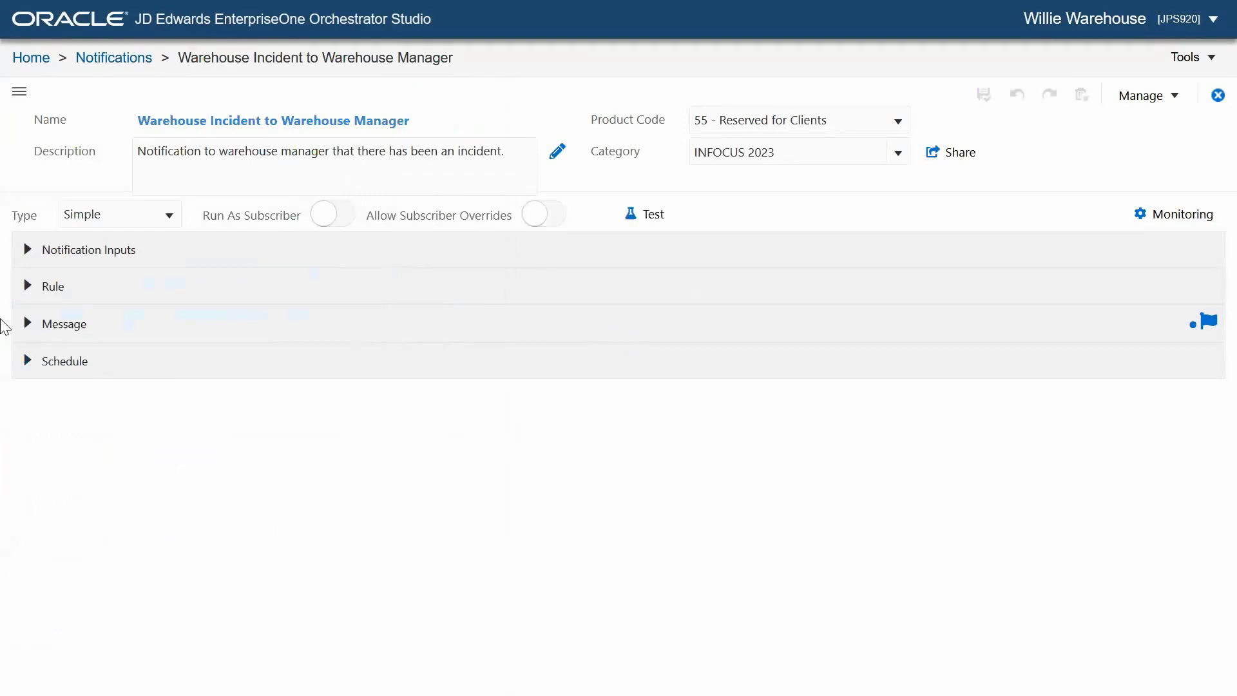
- Expand the notification's Message section and examine its body, from the incident details to the Recommended Actions links
{"action": "left_click", "coordinate": [25, 324]}
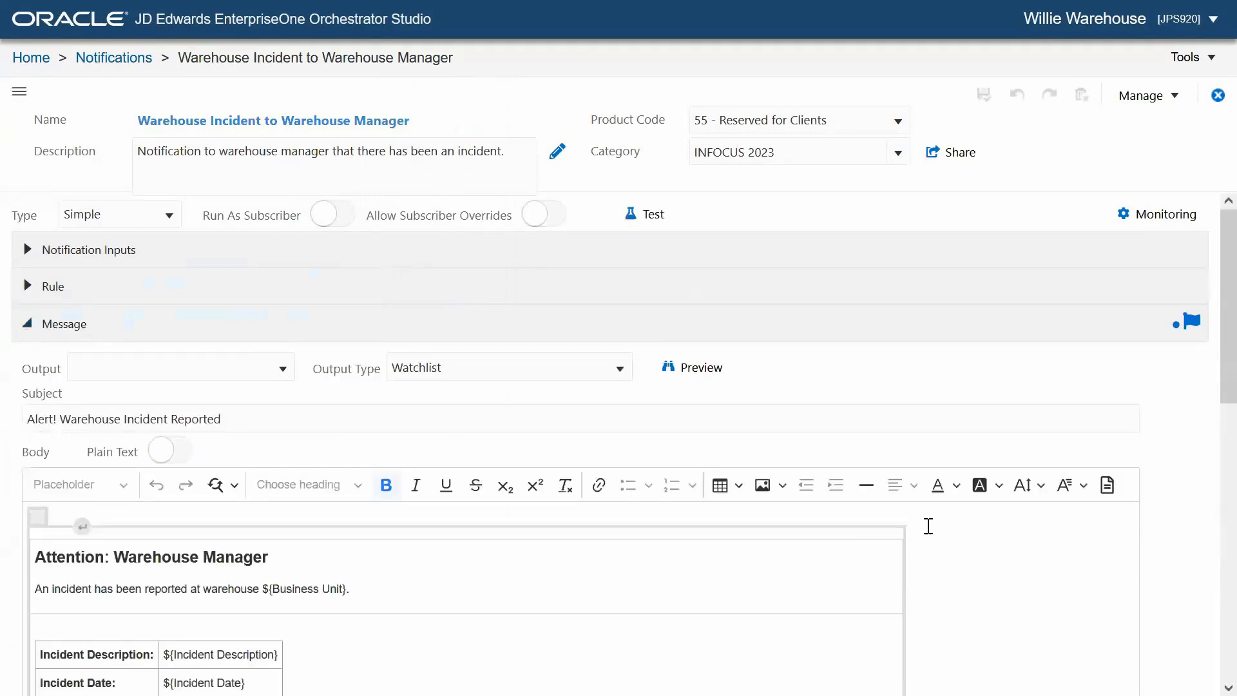
{"action": "scroll", "coordinate": [929, 523], "scroll_direction": "down", "scroll_amount": 5}
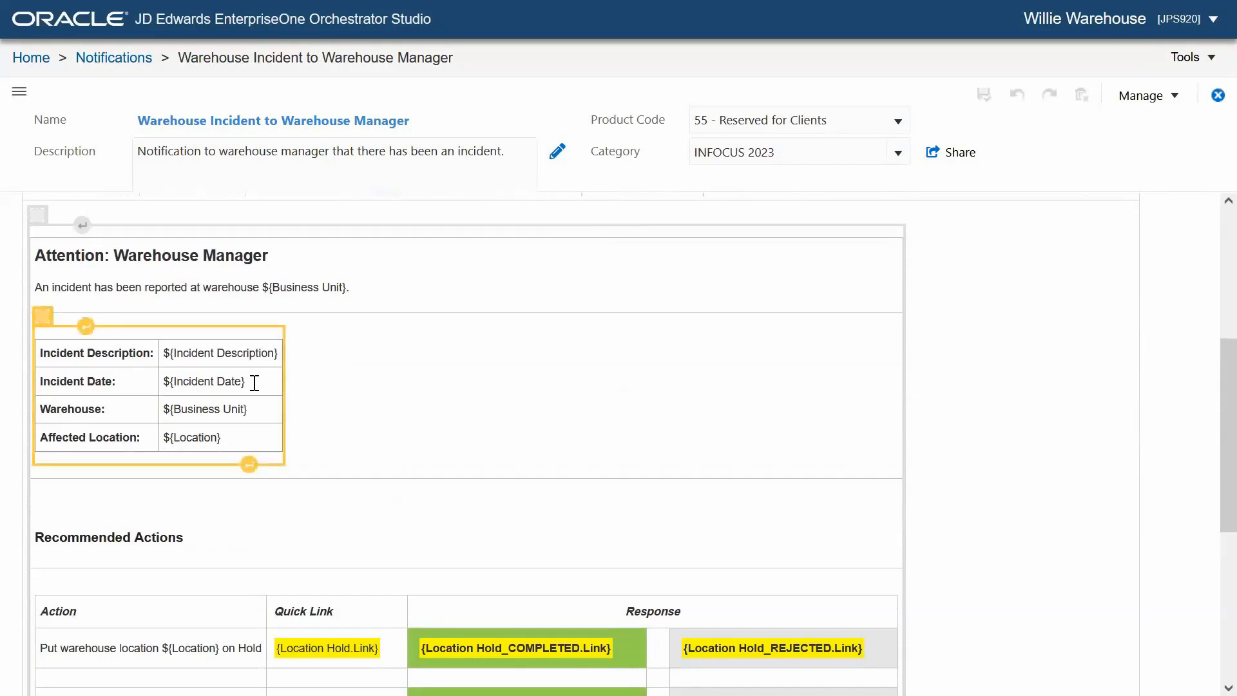
{"action": "scroll", "coordinate": [509, 386], "scroll_direction": "down", "scroll_amount": 2}
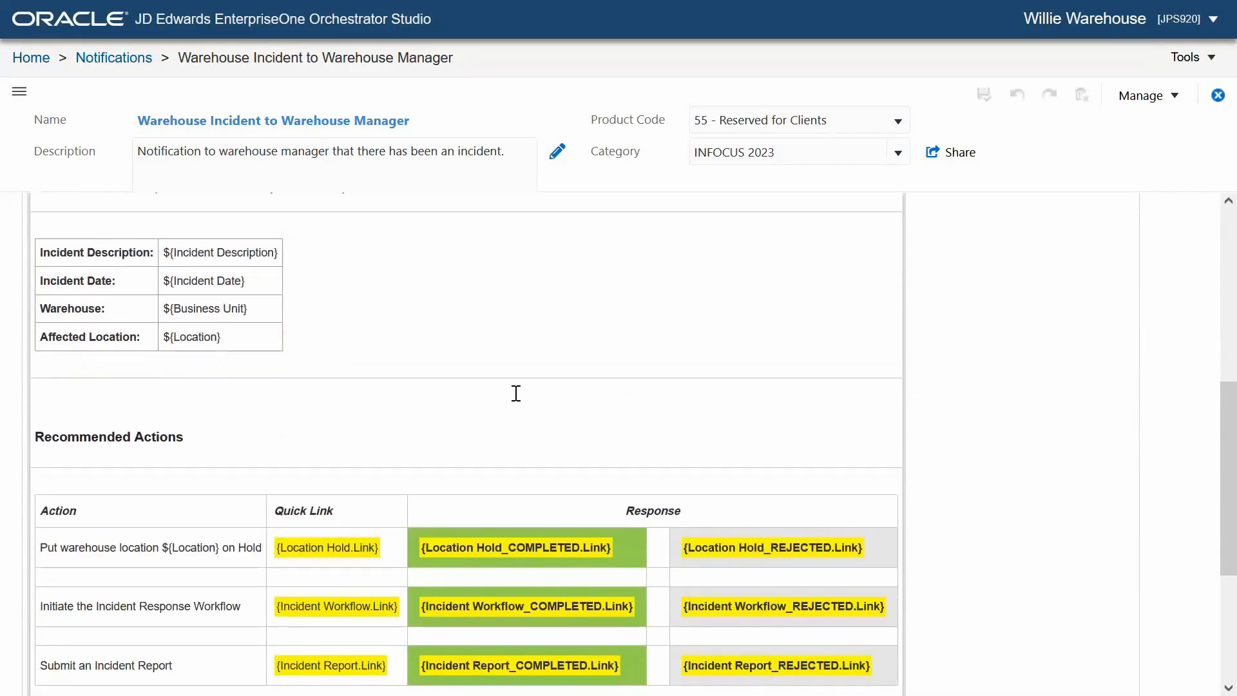
{"action": "scroll", "coordinate": [483, 392], "scroll_direction": "down", "scroll_amount": 2}
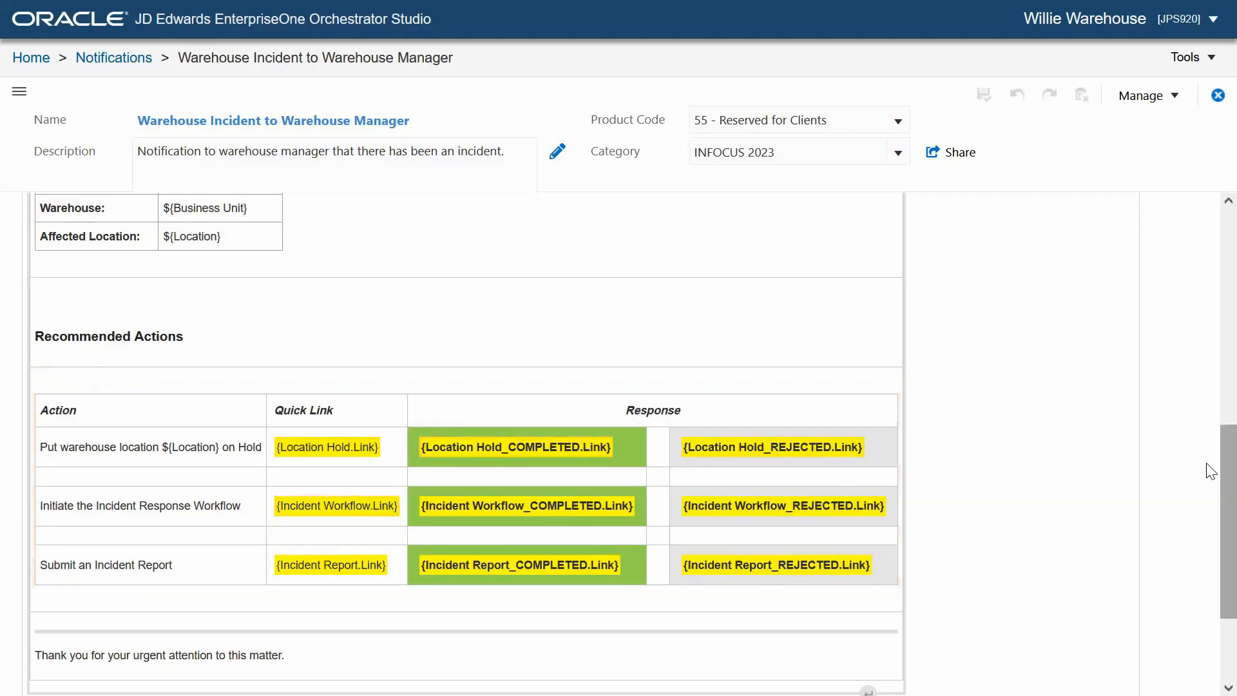
{"action": "scroll", "coordinate": [1106, 377], "scroll_direction": "down", "scroll_amount": 3}
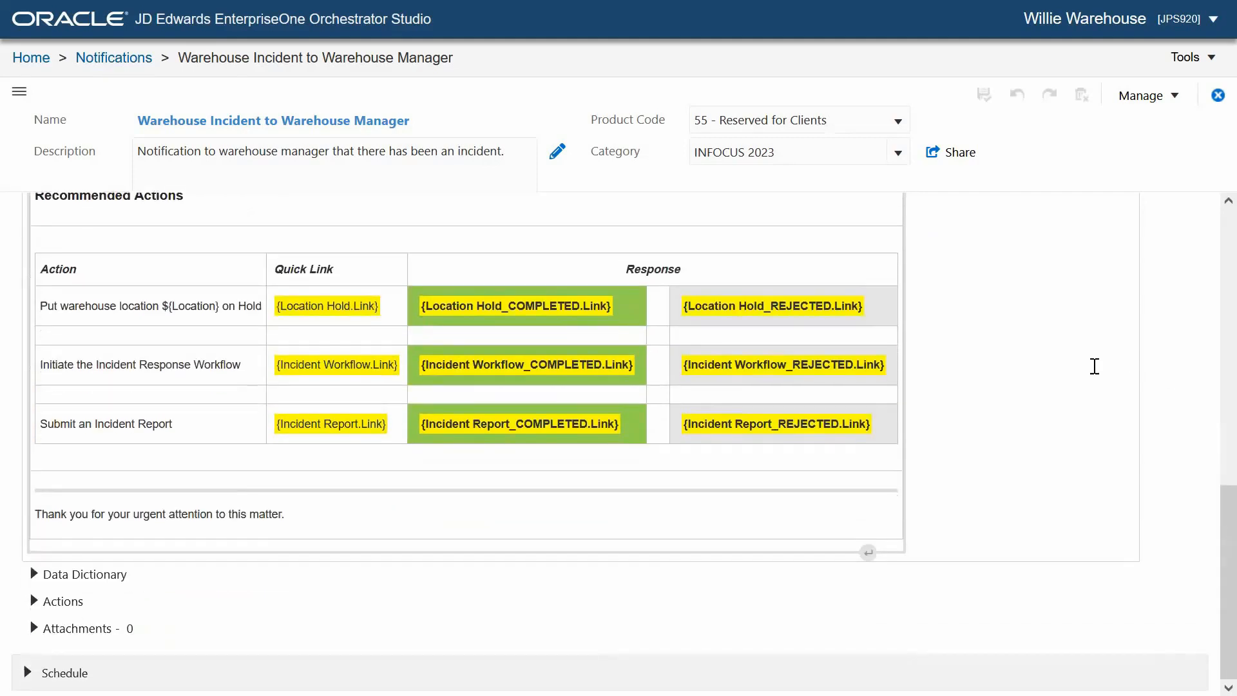
- Expand the message's Actions and Other Links, examine the Task Tracking settings of the Hold Location link, and close them
{"action": "left_click", "coordinate": [48, 603]}
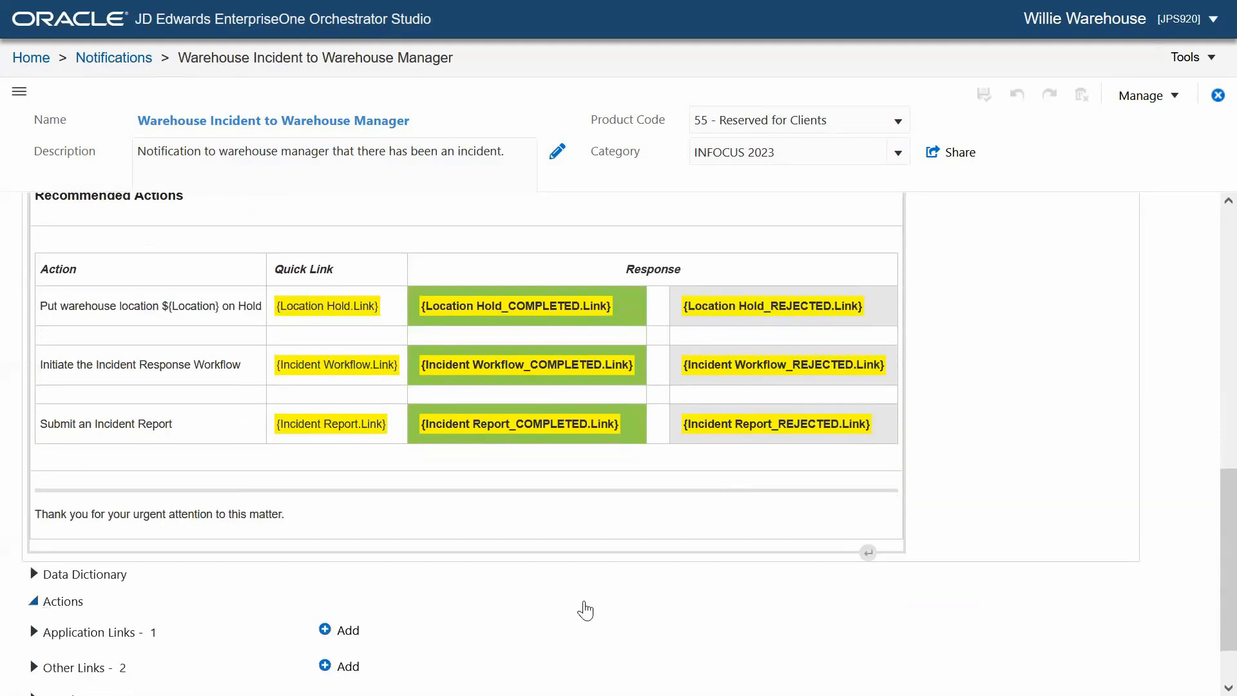
{"action": "scroll", "coordinate": [583, 607], "scroll_direction": "down", "scroll_amount": 2}
{"action": "left_click", "coordinate": [48, 602]}
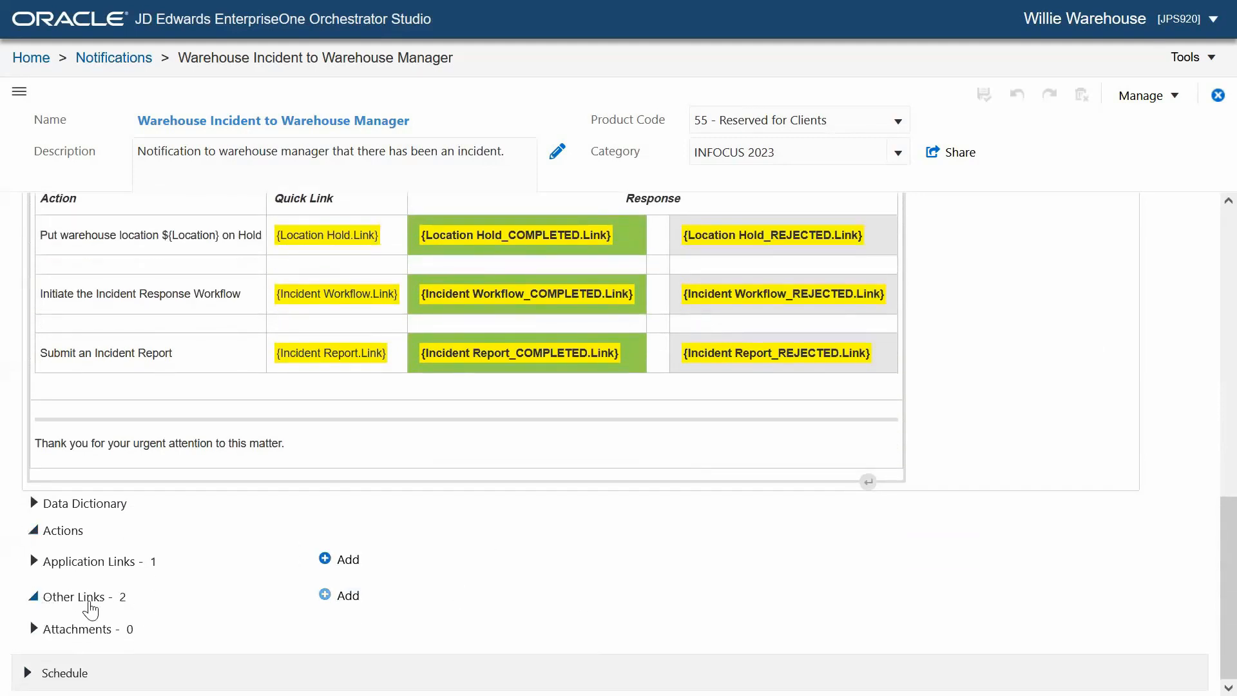
{"action": "scroll", "coordinate": [773, 599], "scroll_direction": "down", "scroll_amount": 5}
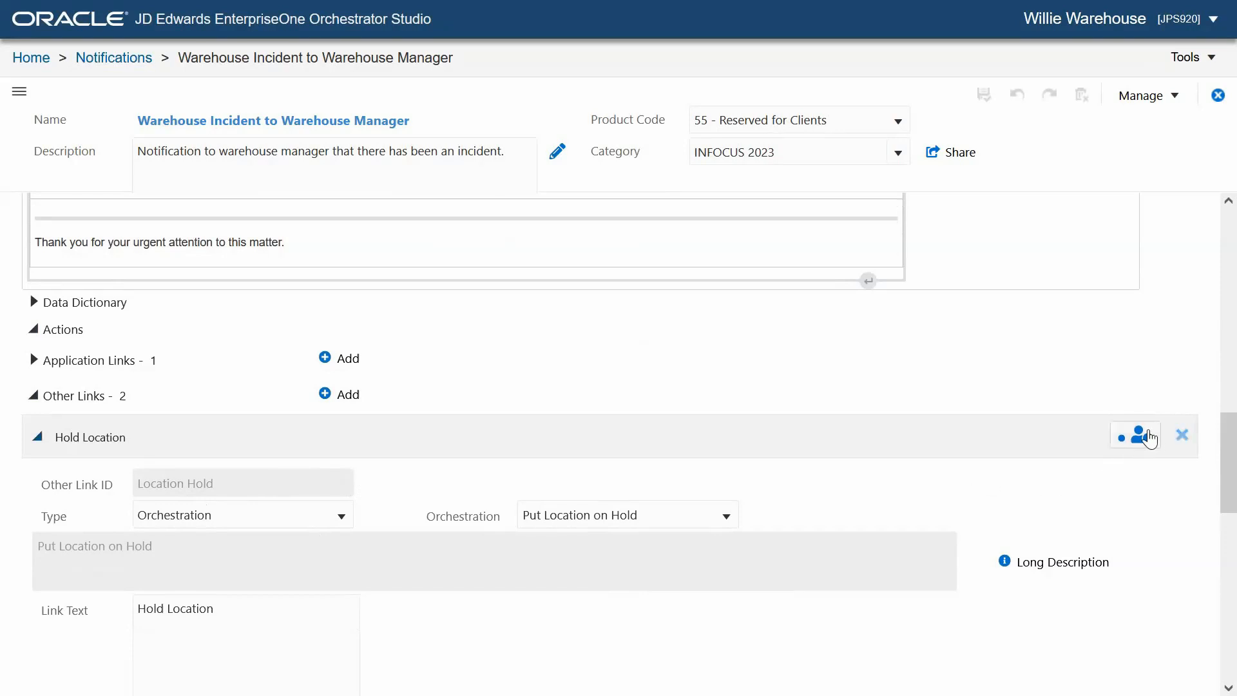
{"action": "left_click", "coordinate": [1147, 440]}
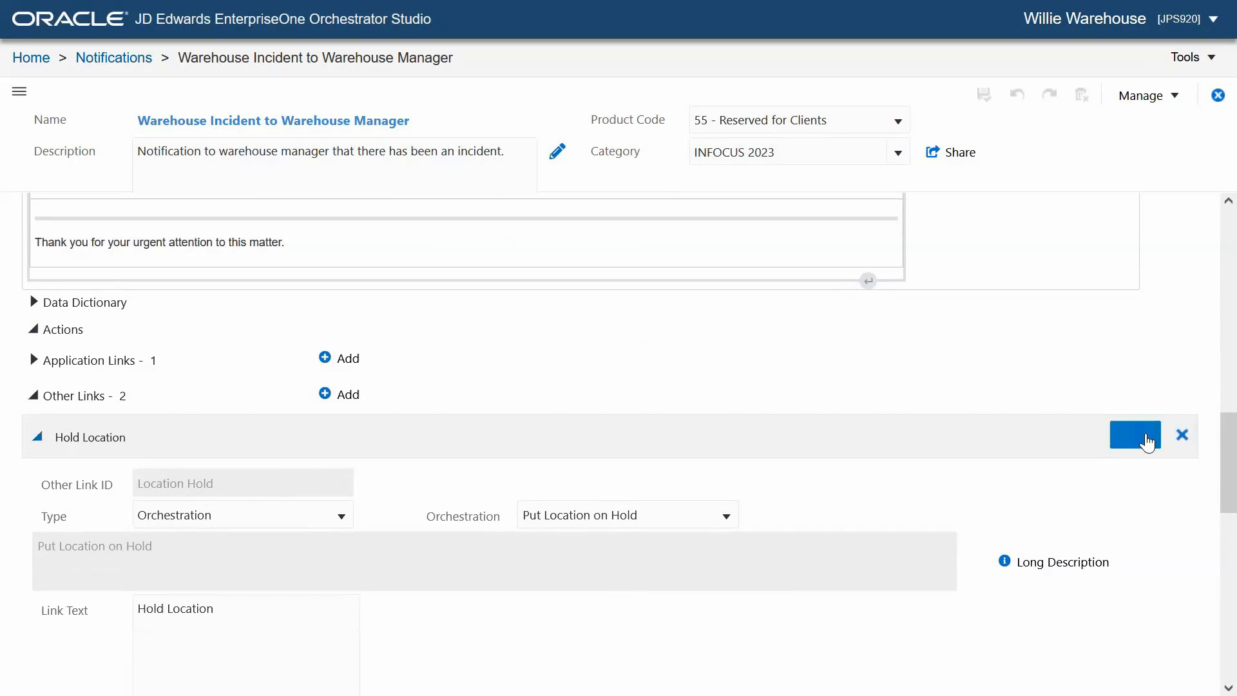
{"action": "scroll", "coordinate": [1105, 437], "scroll_direction": "up", "scroll_amount": 1}
{"action": "scroll", "coordinate": [1105, 437], "scroll_direction": "up", "scroll_amount": 2}
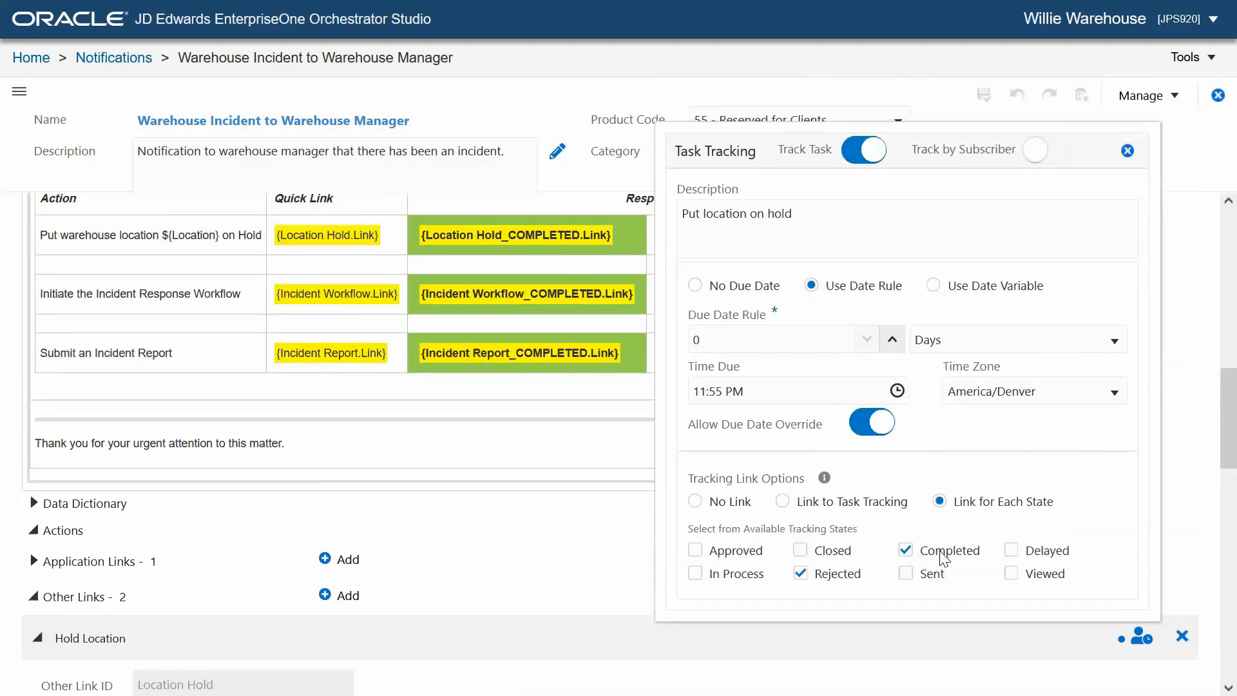
{"action": "left_click", "coordinate": [1191, 463]}
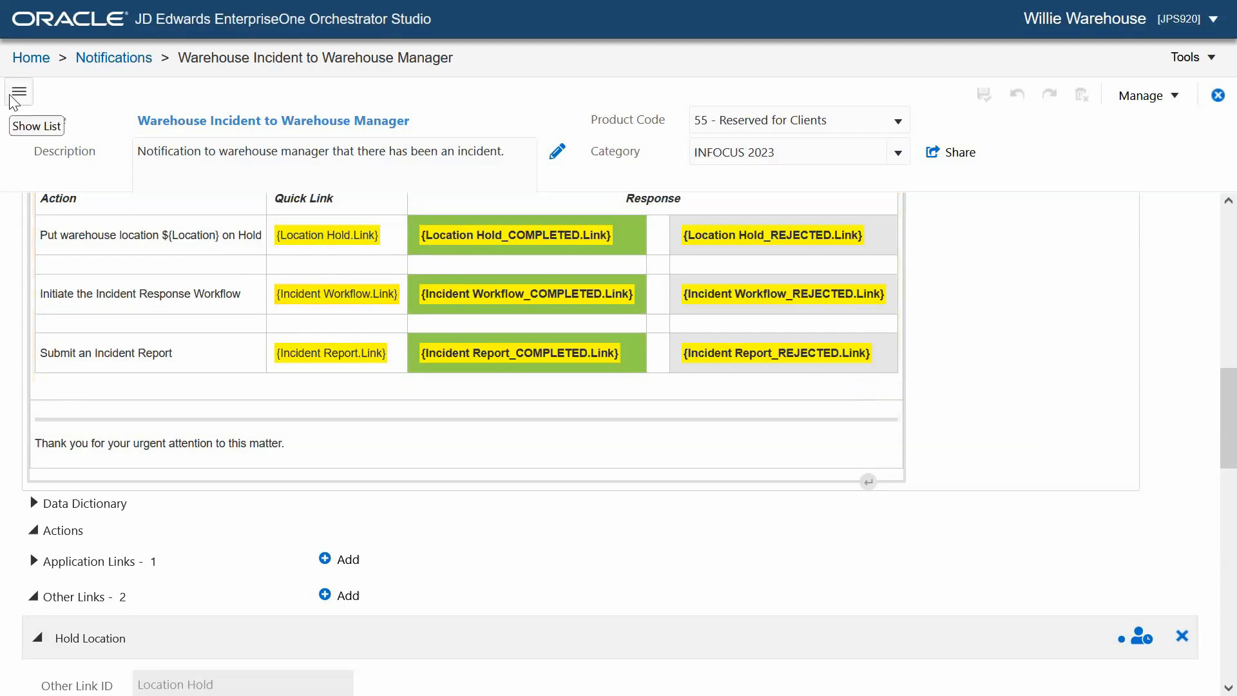
- Return to the Orchestrator Studio home page, search the workflows for "whi", and open the WHINCIDENT workflow to examine its diagram
{"action": "left_click", "coordinate": [35, 62]}
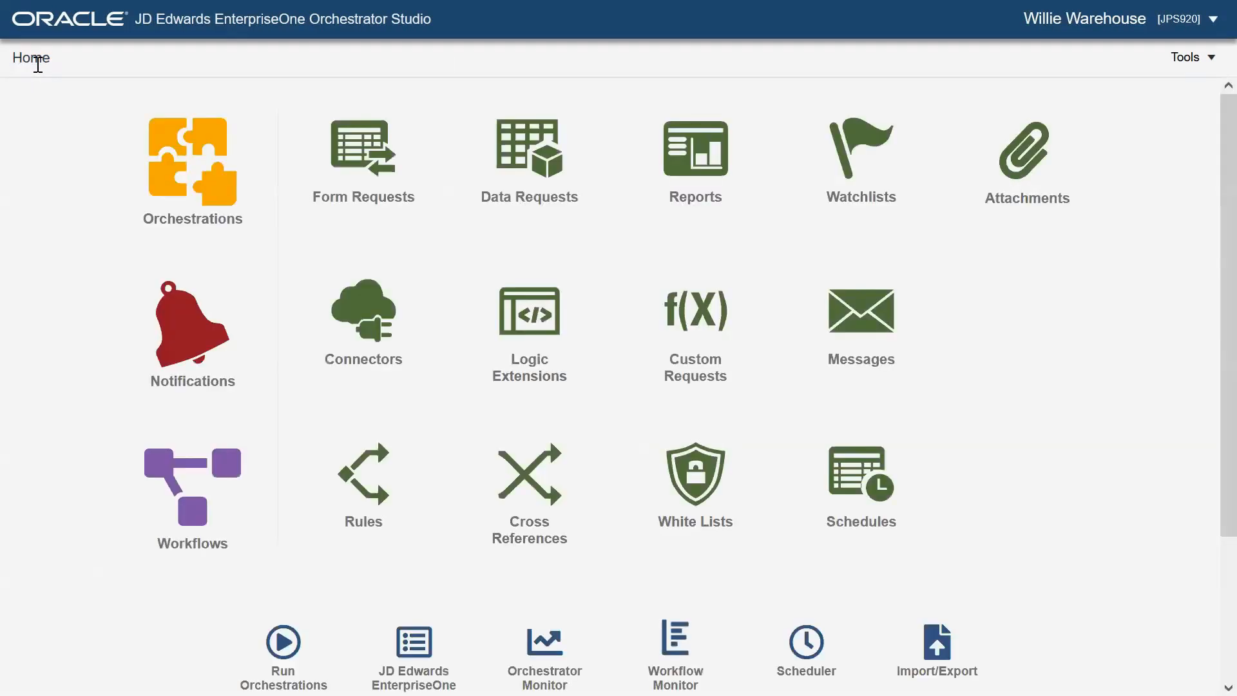
{"action": "left_click", "coordinate": [208, 532]}
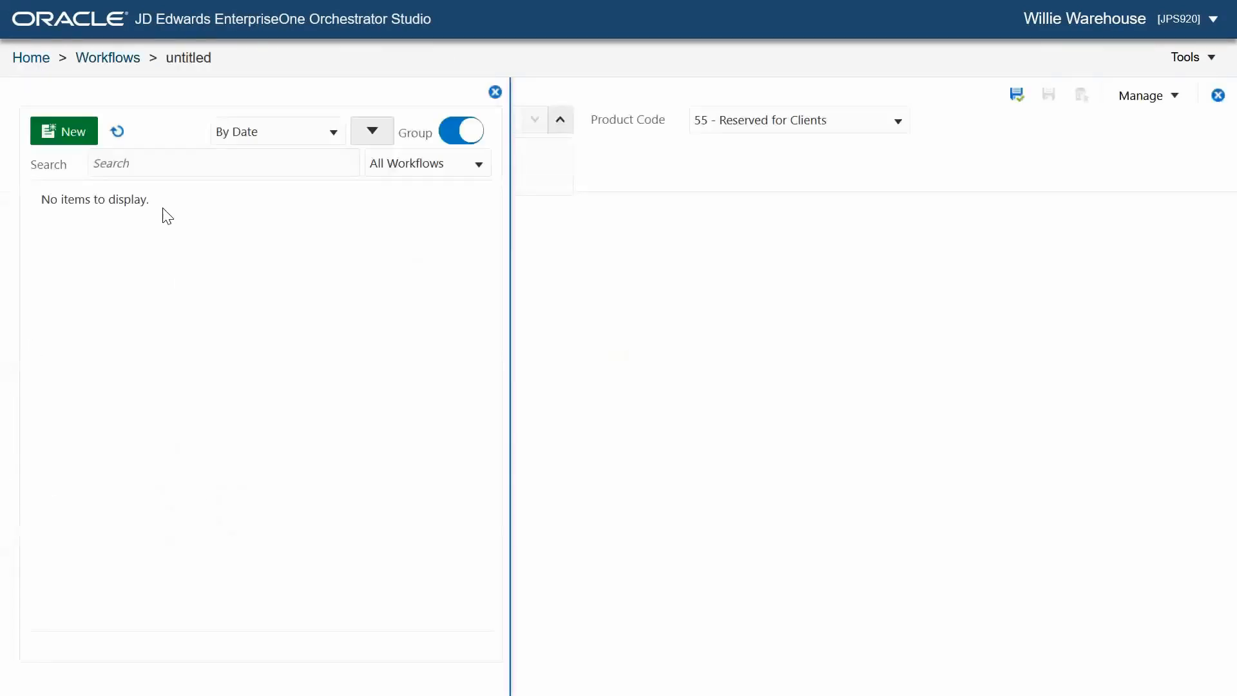
{"action": "left_click", "coordinate": [138, 157]}
{"action": "type", "text": "whi"}
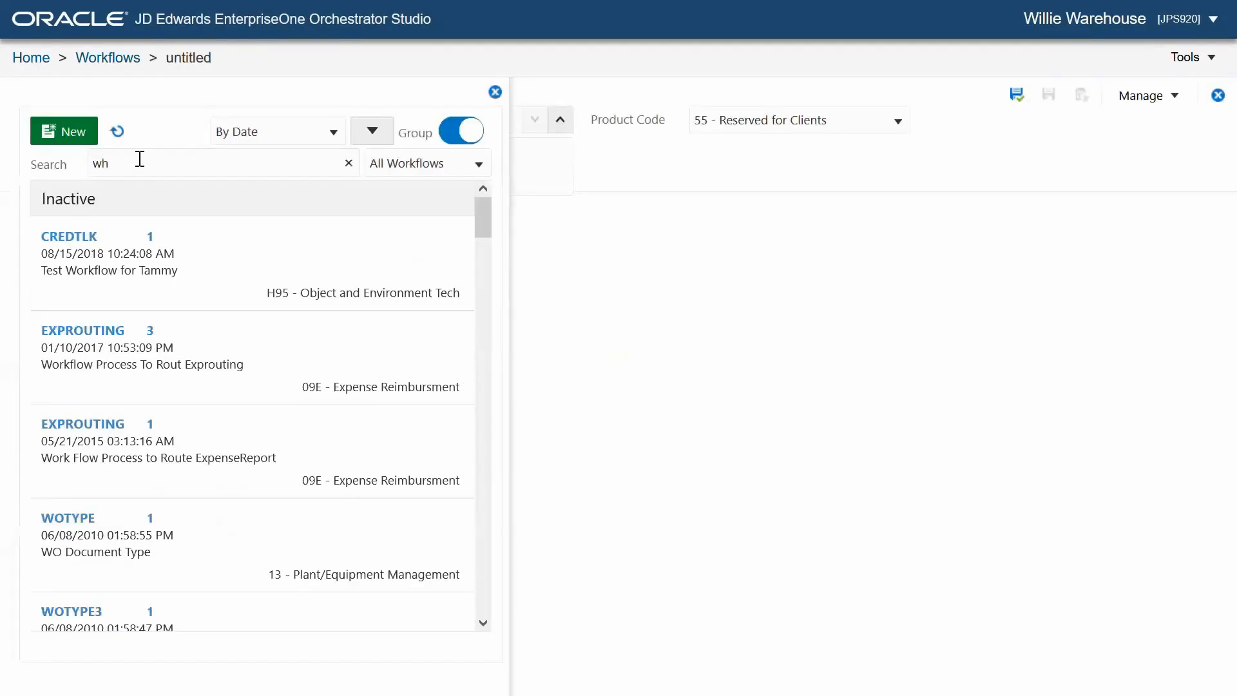
{"action": "left_click", "coordinate": [173, 240]}
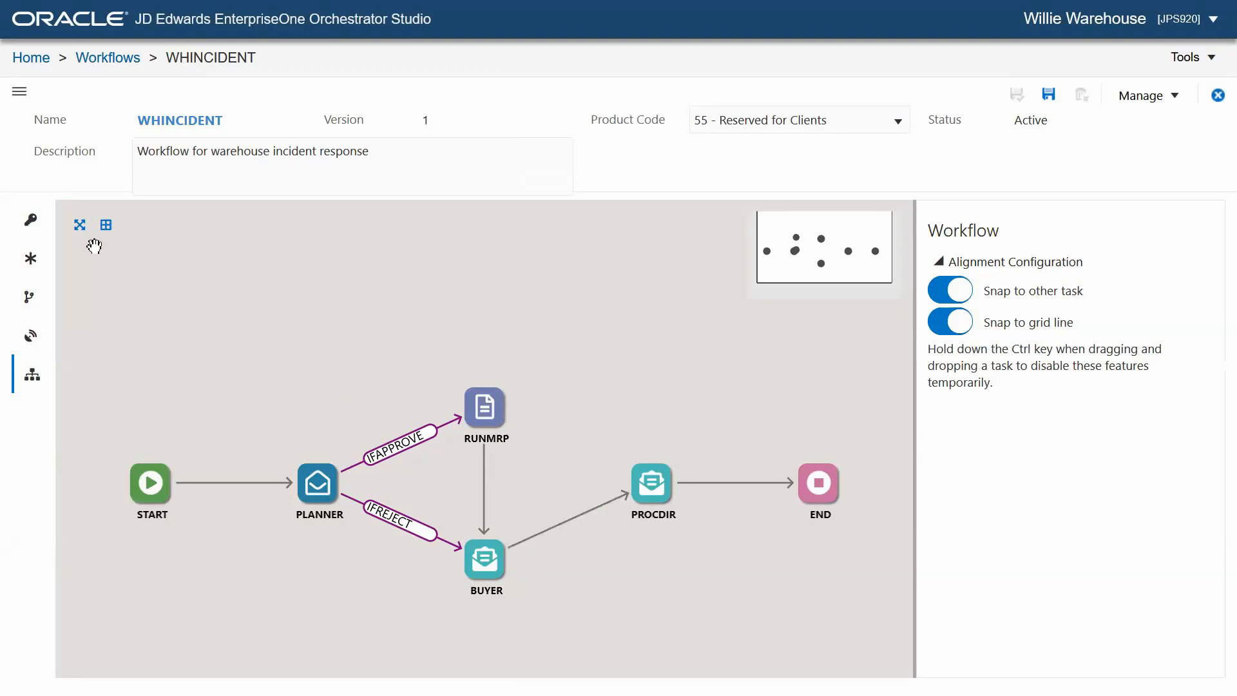
- Return to the home page and open the List Buyers and Planners for a Location orchestration
{"action": "left_click", "coordinate": [44, 61]}
{"action": "right_click", "coordinate": [43, 61]}
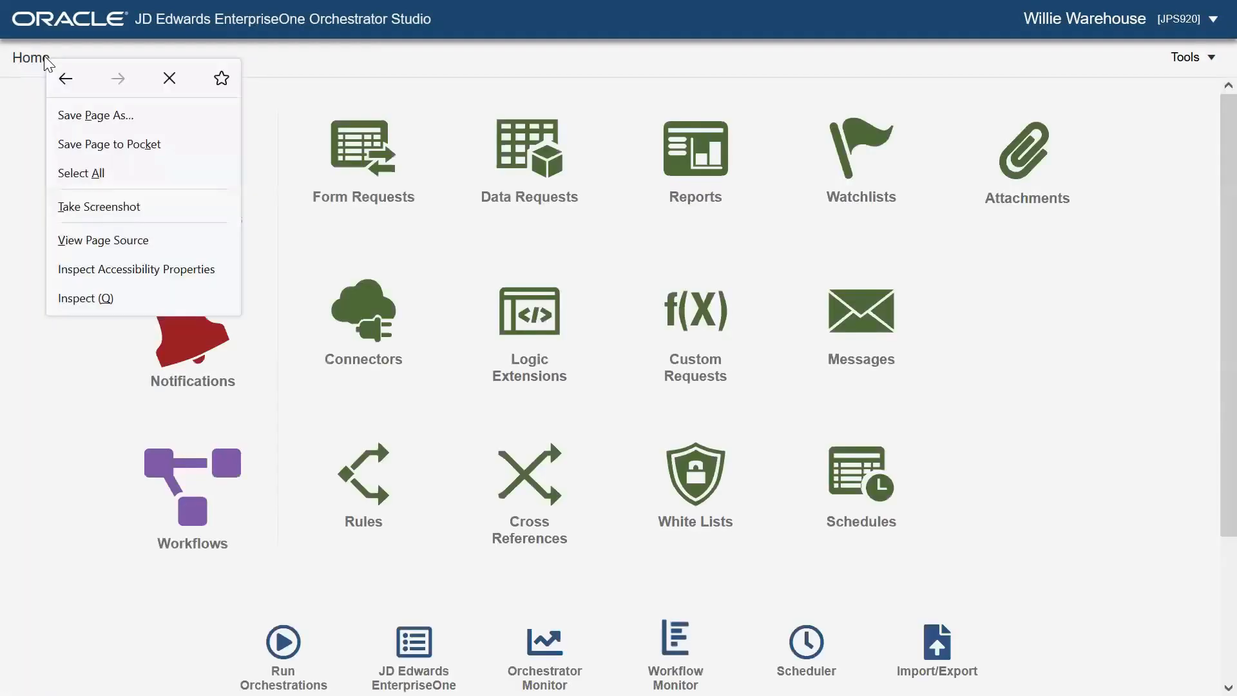
{"action": "left_click", "coordinate": [69, 459]}
{"action": "left_click", "coordinate": [182, 199]}
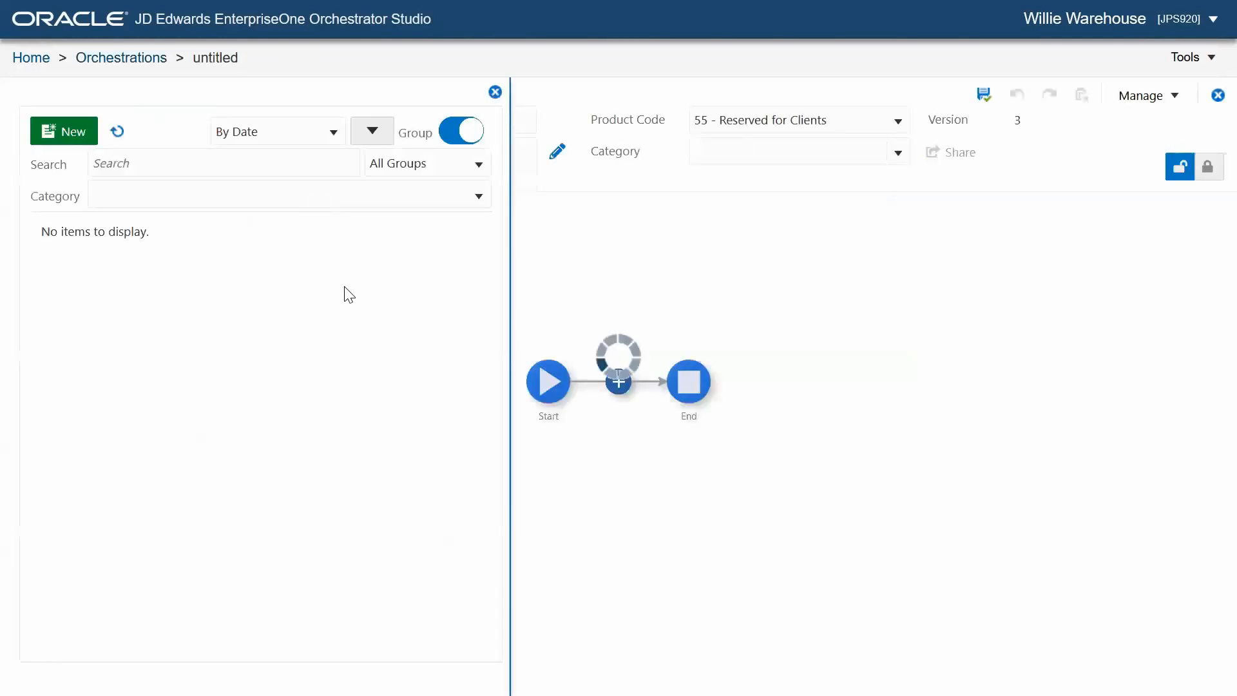
{"action": "left_click", "coordinate": [152, 266]}
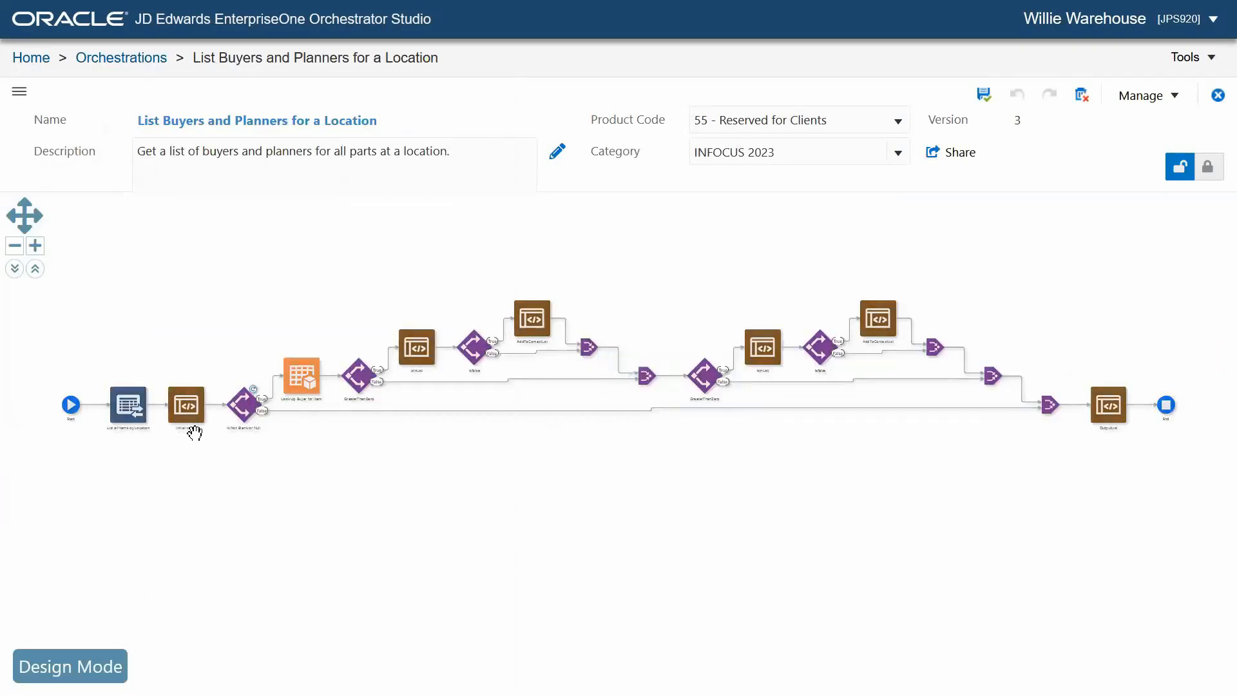
- Test-run the List Buyers and Planners for a Location orchestration with its default Branch and Location, review the output, and close the run window
{"action": "mouse_move", "coordinate": [294, 386]}
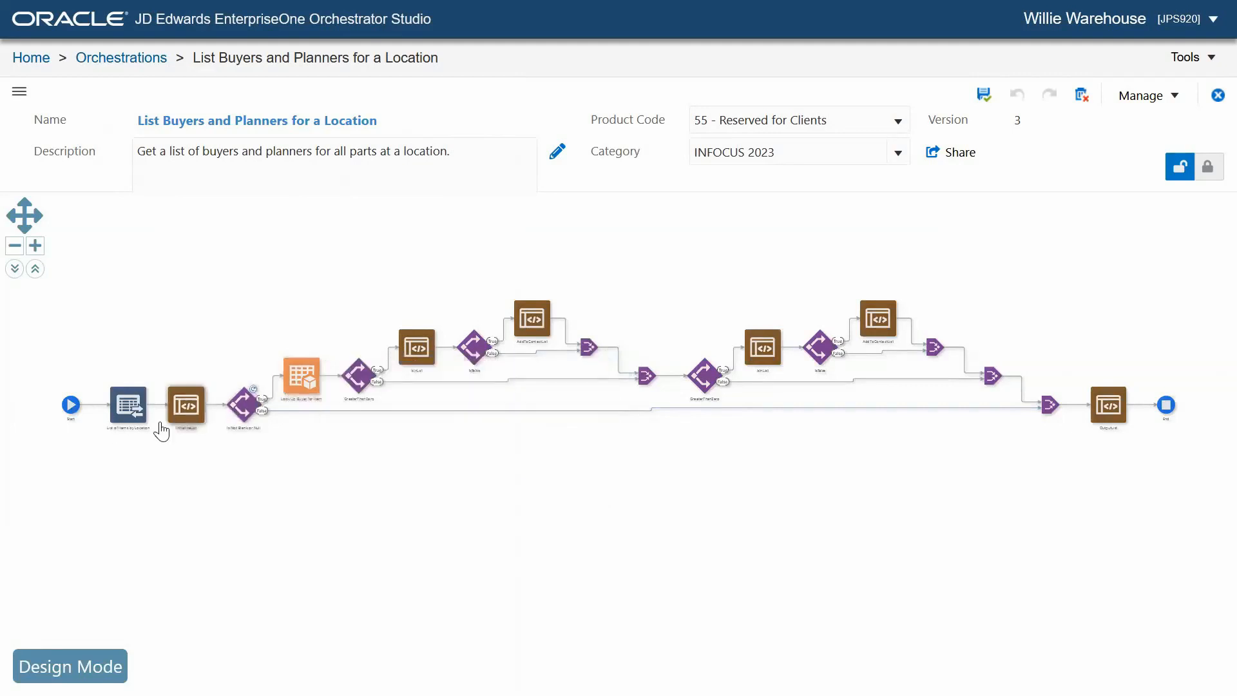
{"action": "left_click", "coordinate": [69, 410]}
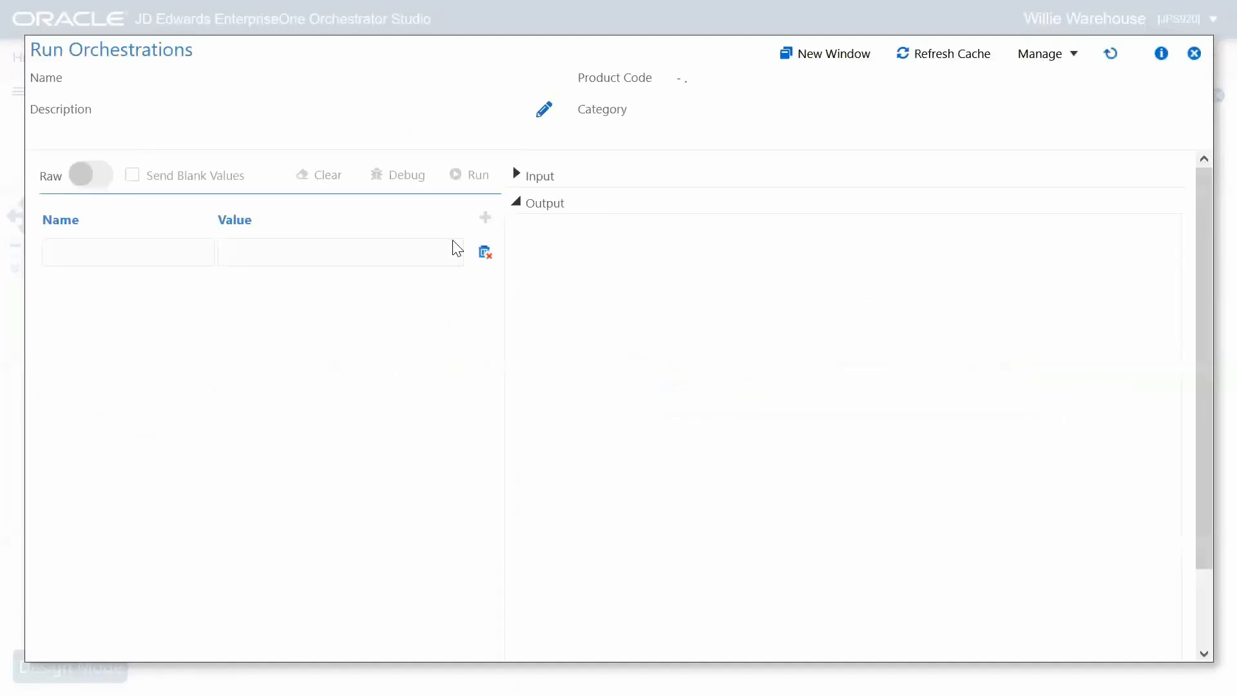
{"action": "left_click", "coordinate": [469, 182]}
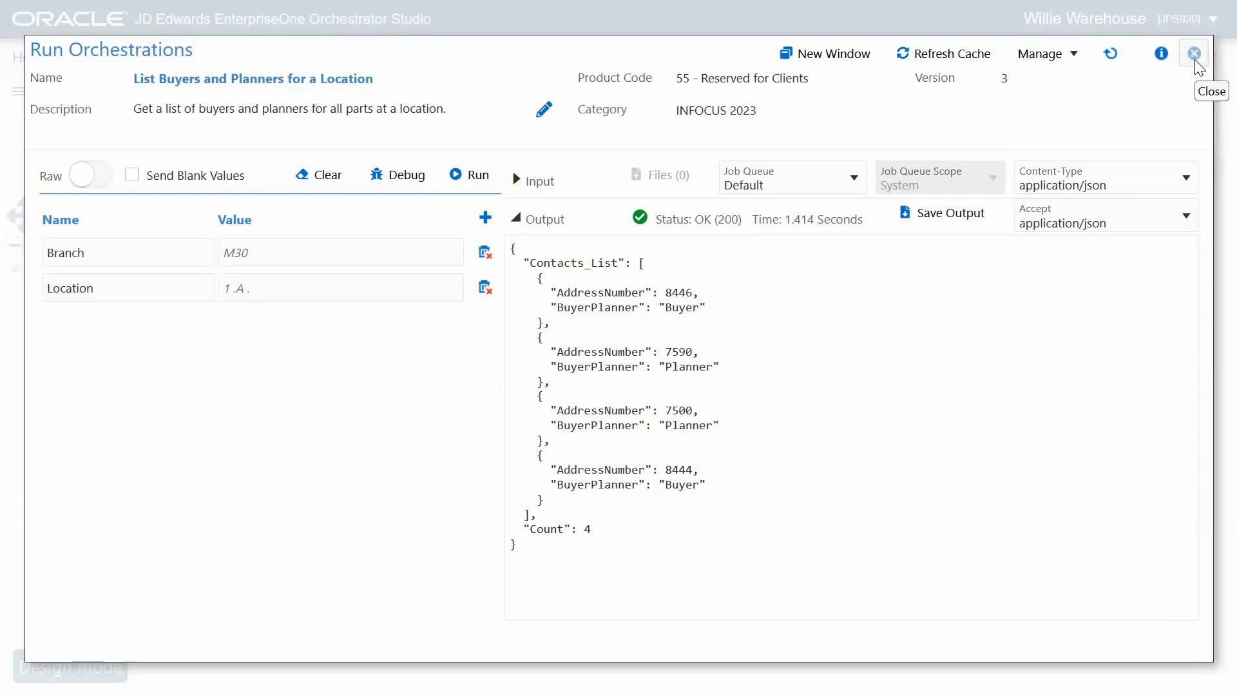
{"action": "left_click", "coordinate": [1194, 53]}
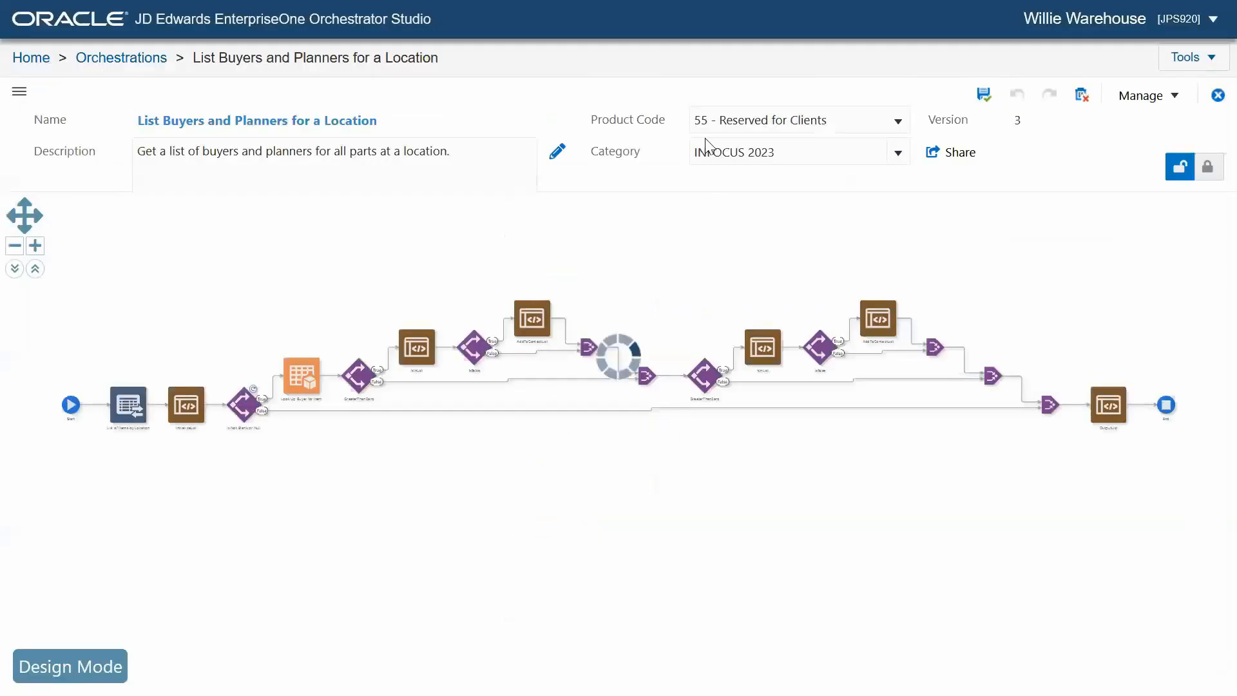
- Leave the orchestration, switch to JD Edwards EnterpriseOne, and open Task Tracking from the favorites to review the incident tasks' states
{"action": "key", "text": "shift+F10"}
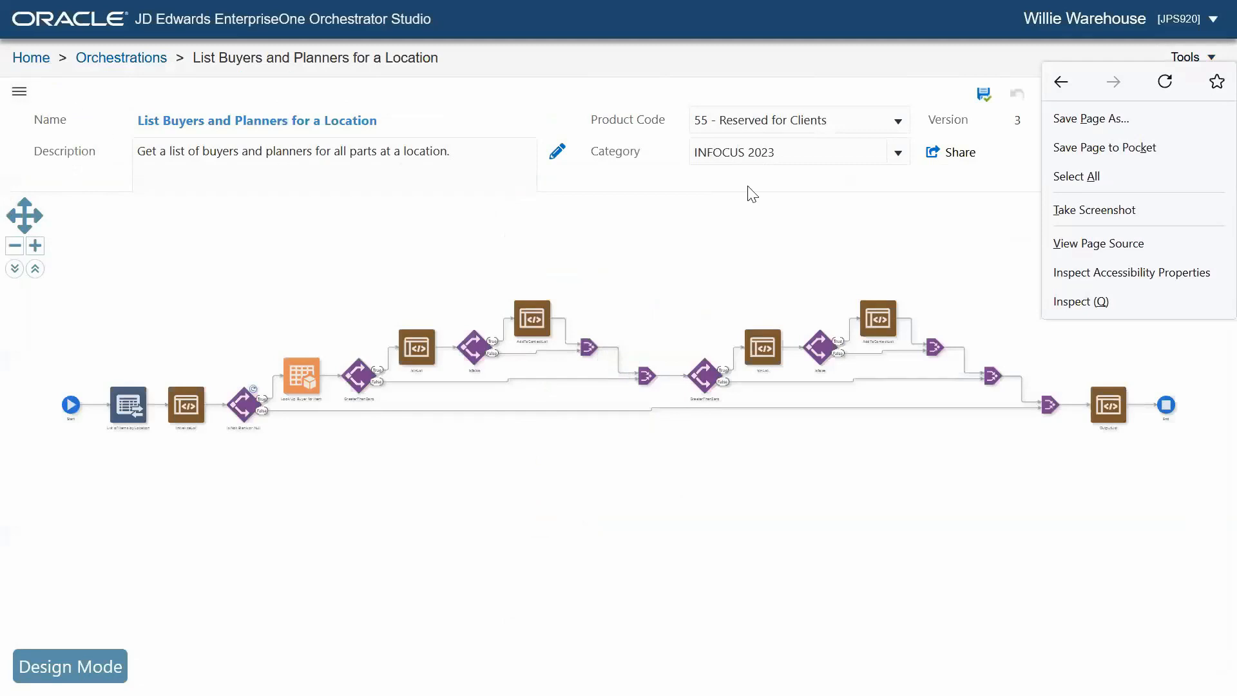
{"action": "left_click", "coordinate": [29, 57]}
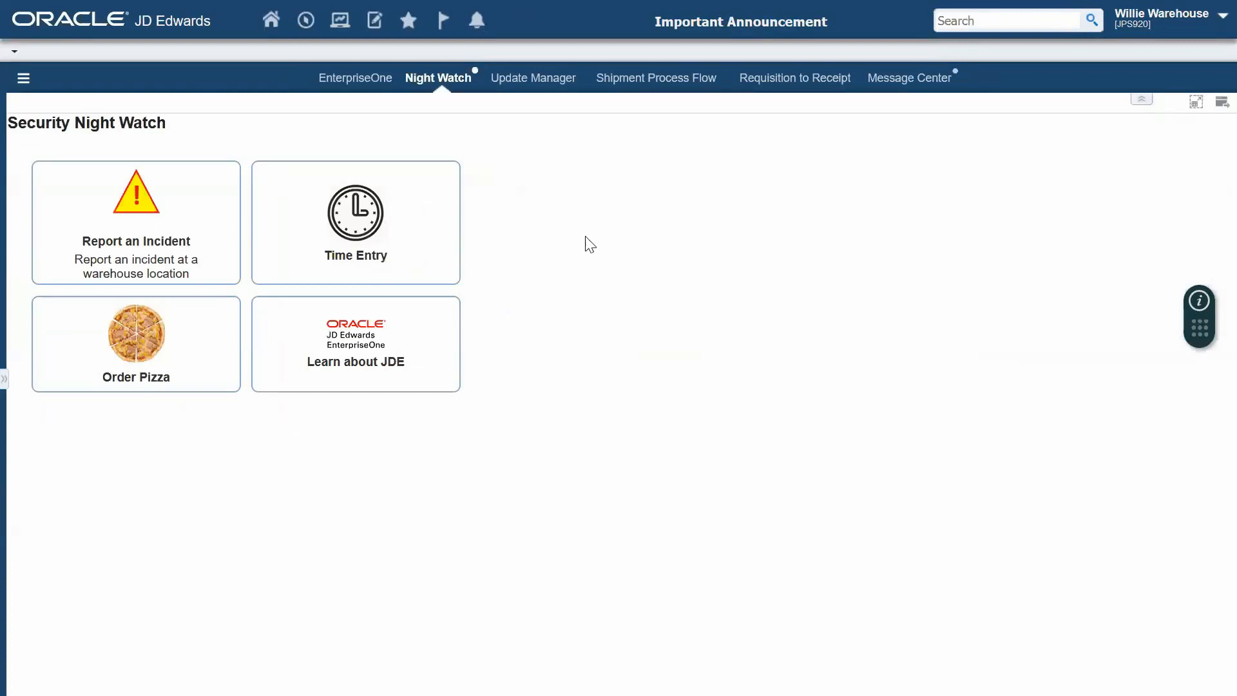
{"action": "left_click", "coordinate": [408, 20]}
{"action": "left_click", "coordinate": [425, 64]}
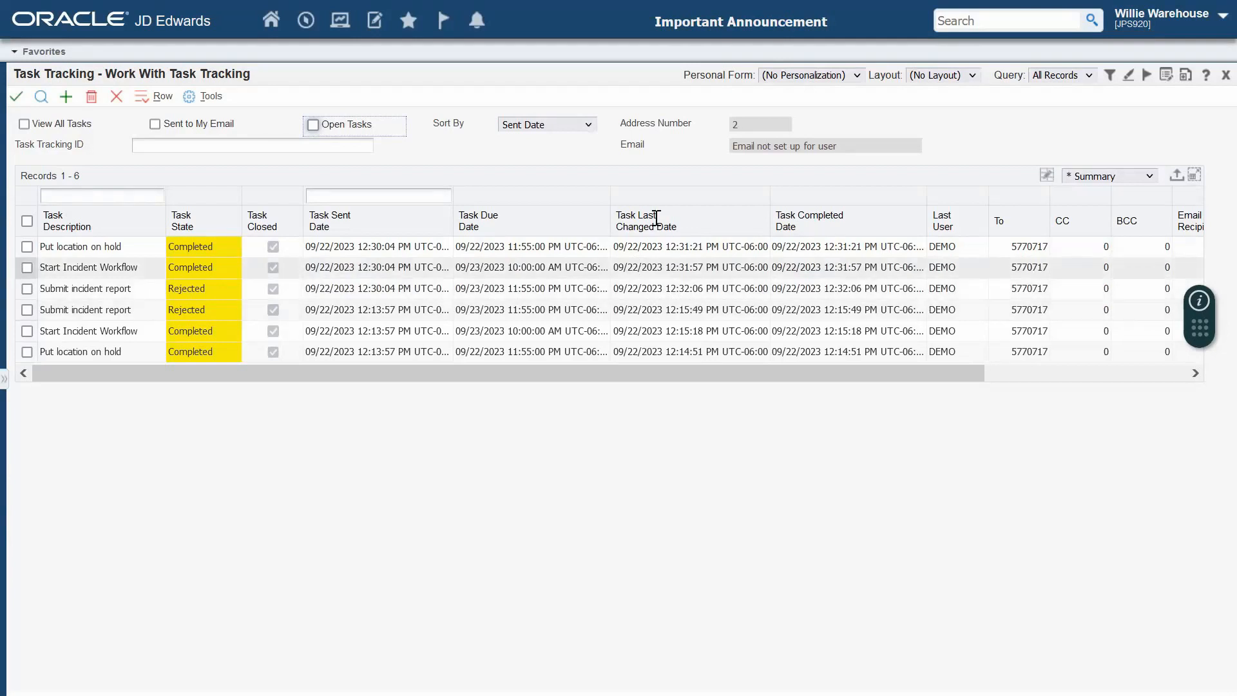
- Open Workflow Monitor from the favorites and examine the timeline and task list of the first listed WHINCIDENT instance
{"action": "left_click", "coordinate": [408, 21]}
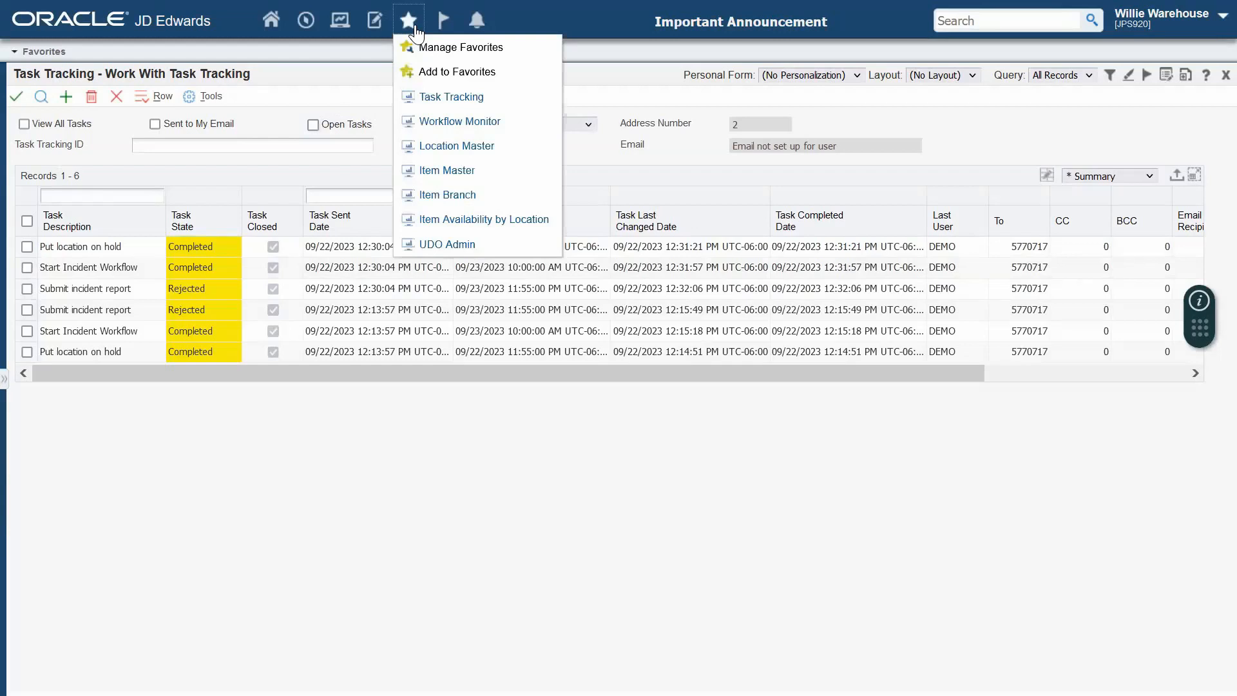
{"action": "left_click", "coordinate": [459, 121]}
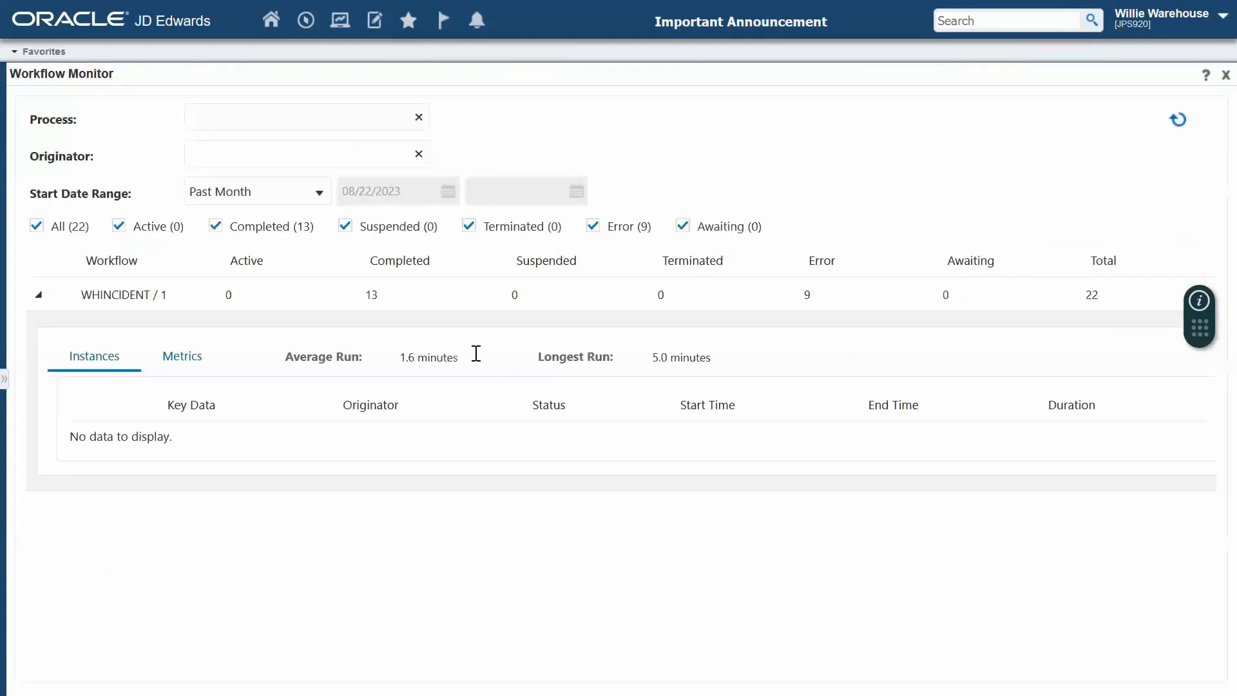
{"action": "left_click", "coordinate": [82, 439]}
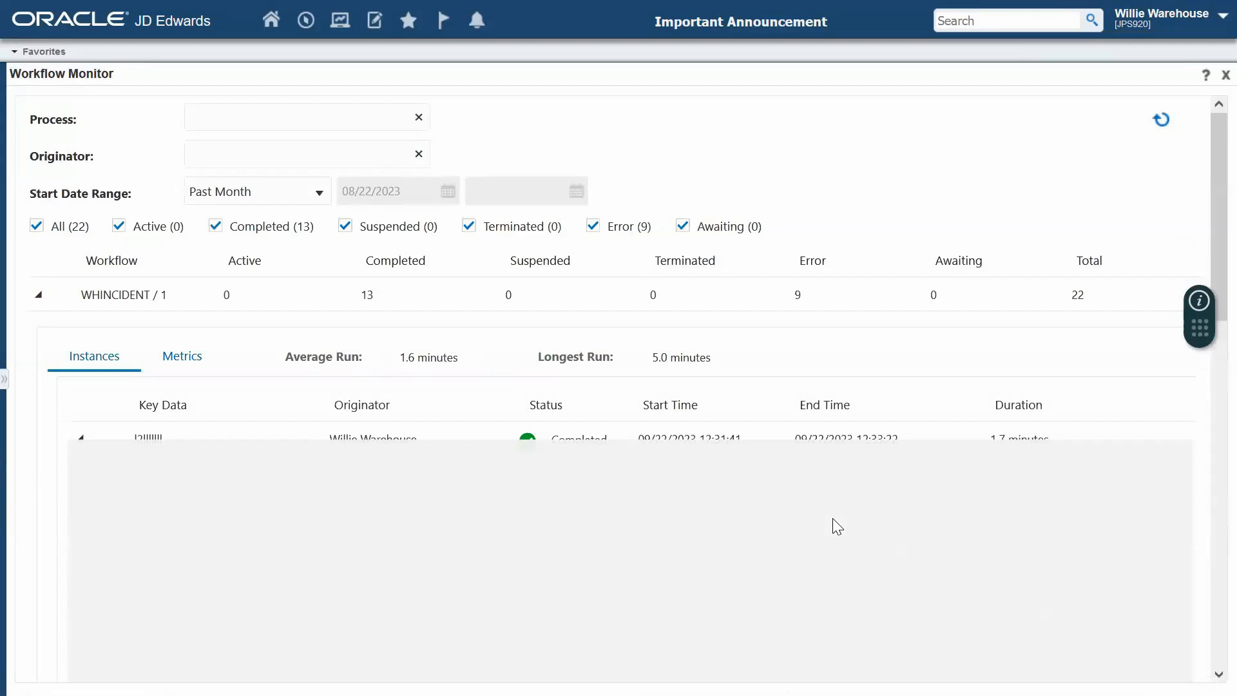
{"action": "scroll", "coordinate": [860, 499], "scroll_direction": "down", "scroll_amount": 1}
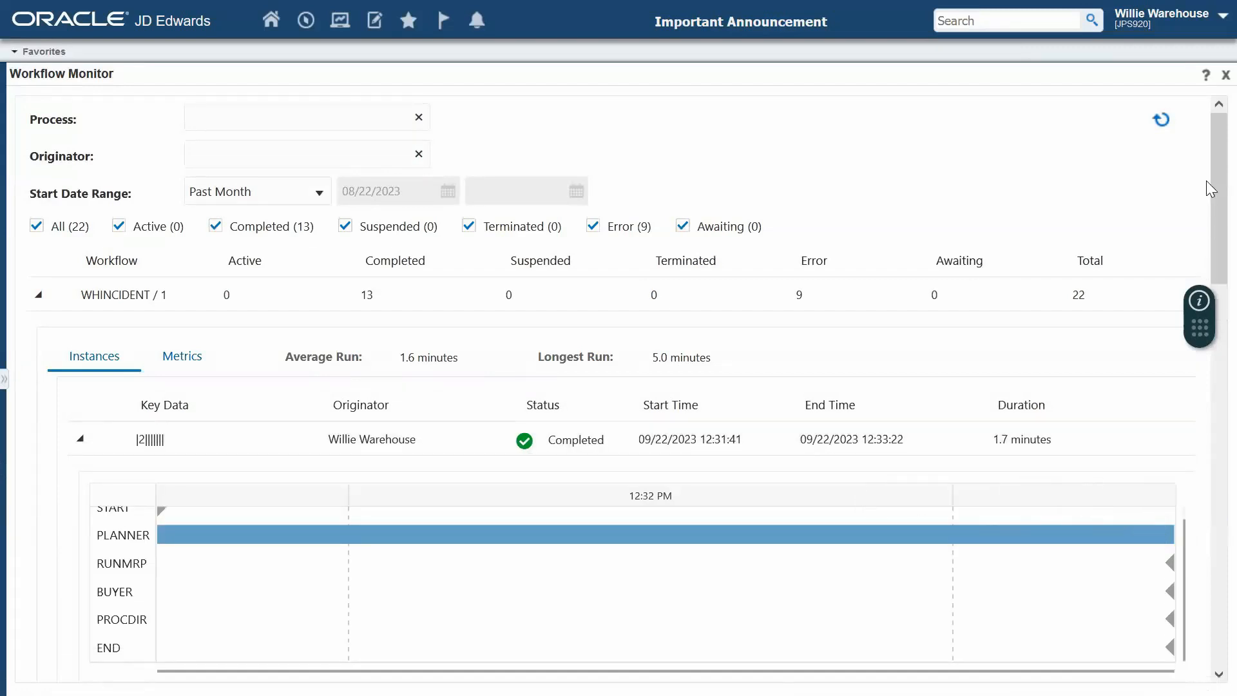
{"action": "left_click_drag", "start_coordinate": [1211, 181], "coordinate": [1211, 272]}
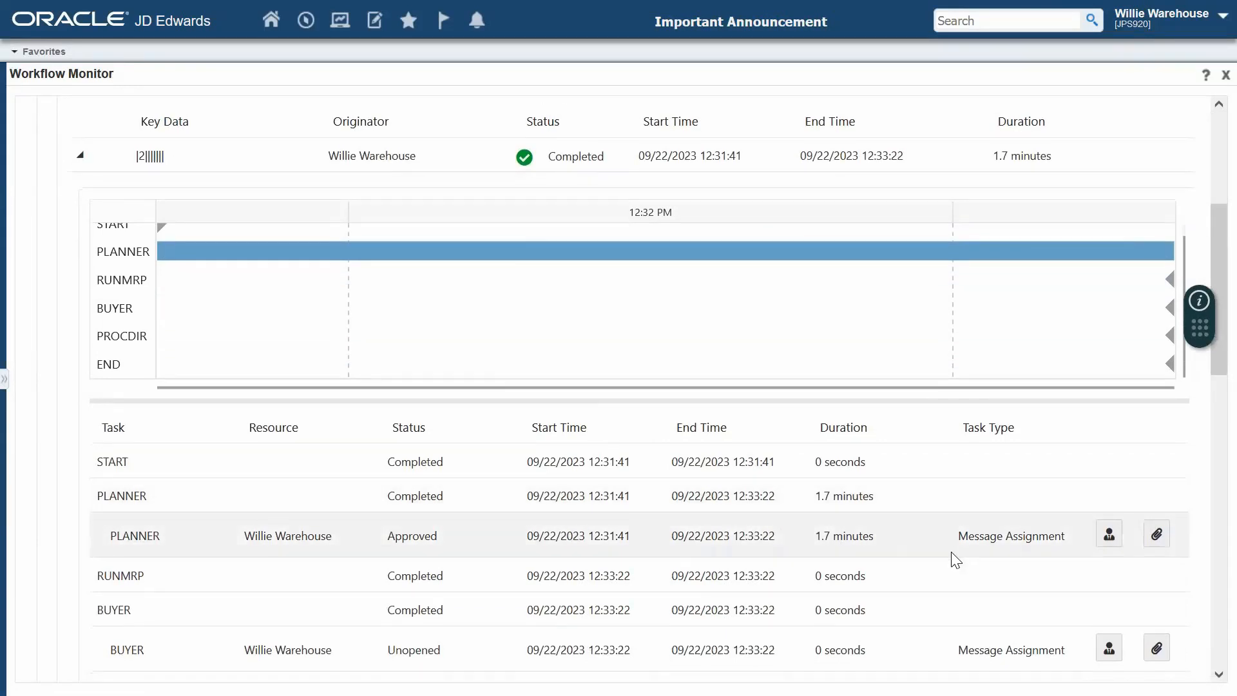
{"action": "scroll", "coordinate": [956, 557], "scroll_direction": "down", "scroll_amount": 2}
{"action": "scroll", "coordinate": [653, 588], "scroll_direction": "up", "scroll_amount": 4}
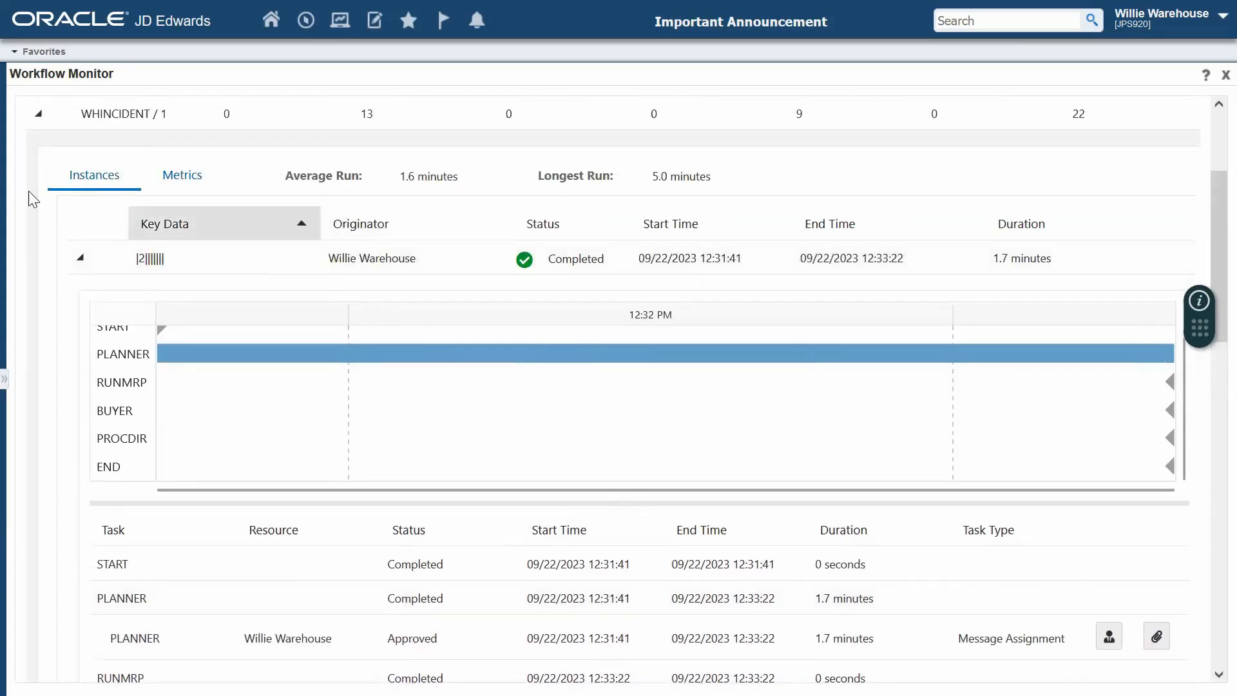
- Examine the WHINCIDENT workflow's metrics charts, and switch to the Weathering the Storm presentation slide
{"action": "left_click", "coordinate": [182, 175]}
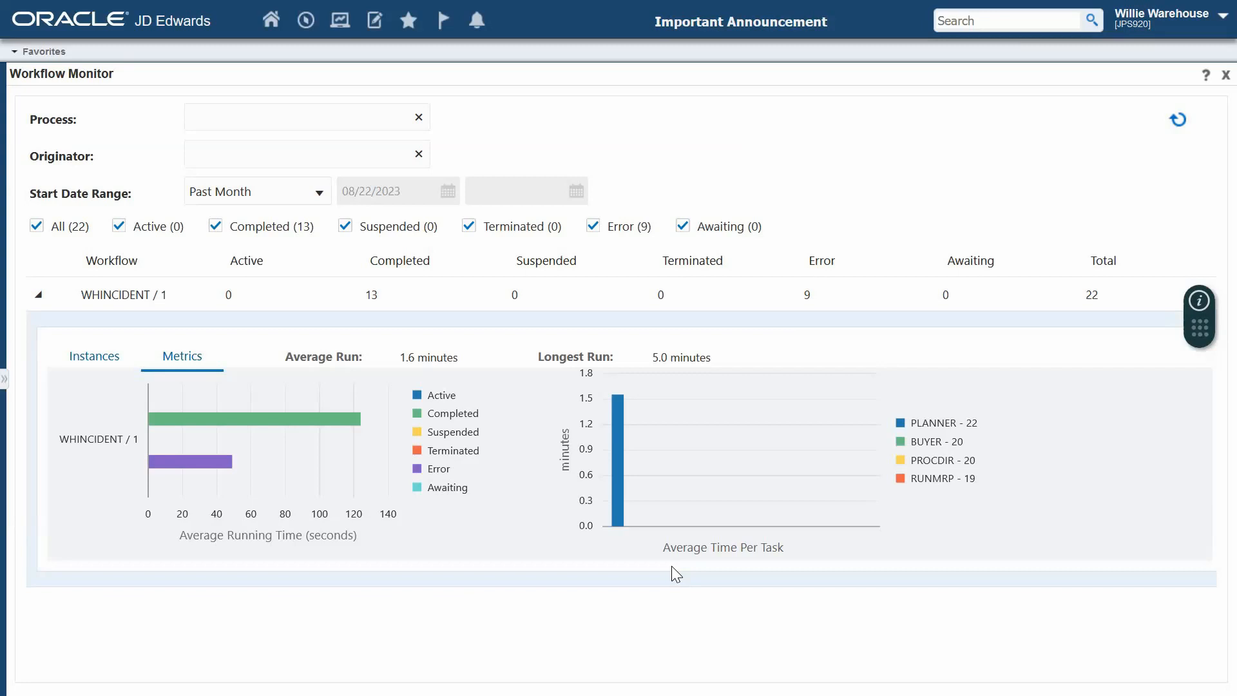
{"action": "key", "text": "alt+Tab"}
{"action": "key", "text": "alt+Tab"}
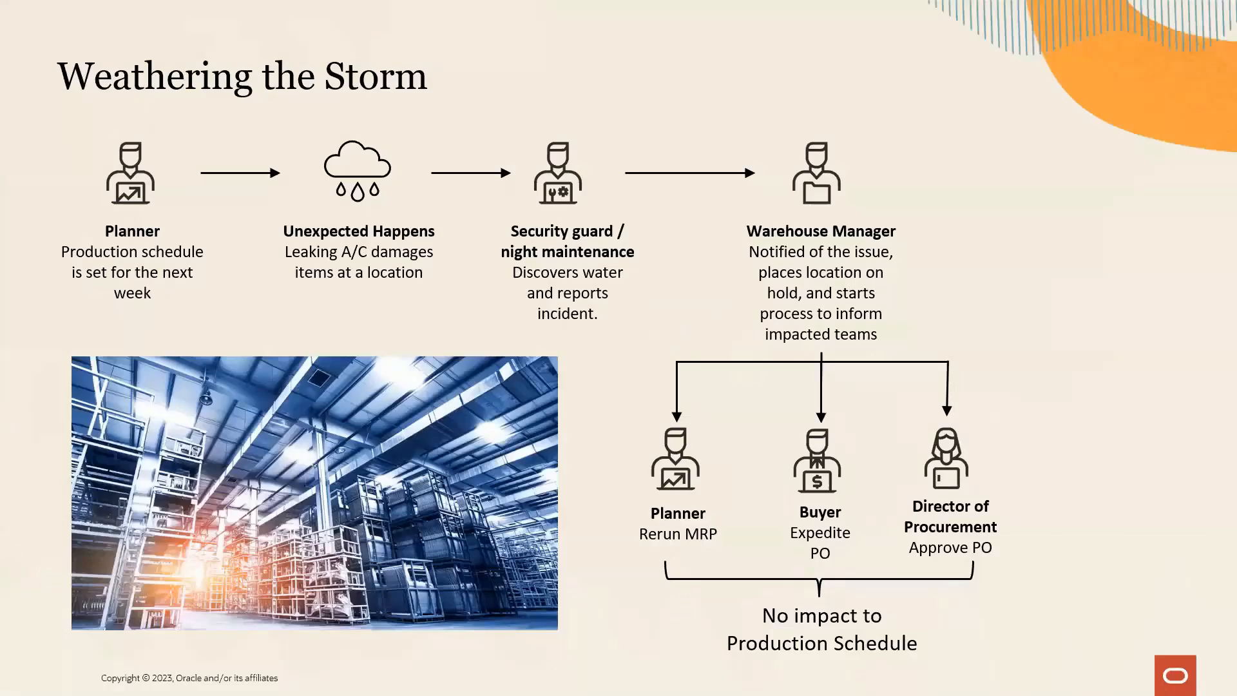